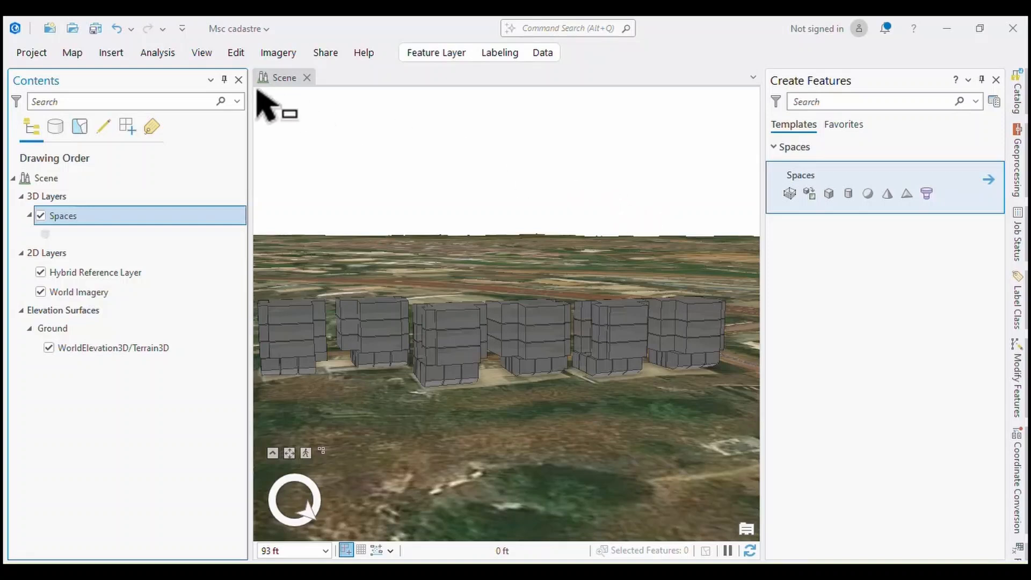
Select a ground-floor space in the middle building and hide the Spaces layer.
{"action": "left_click", "coordinate": [236, 52]}
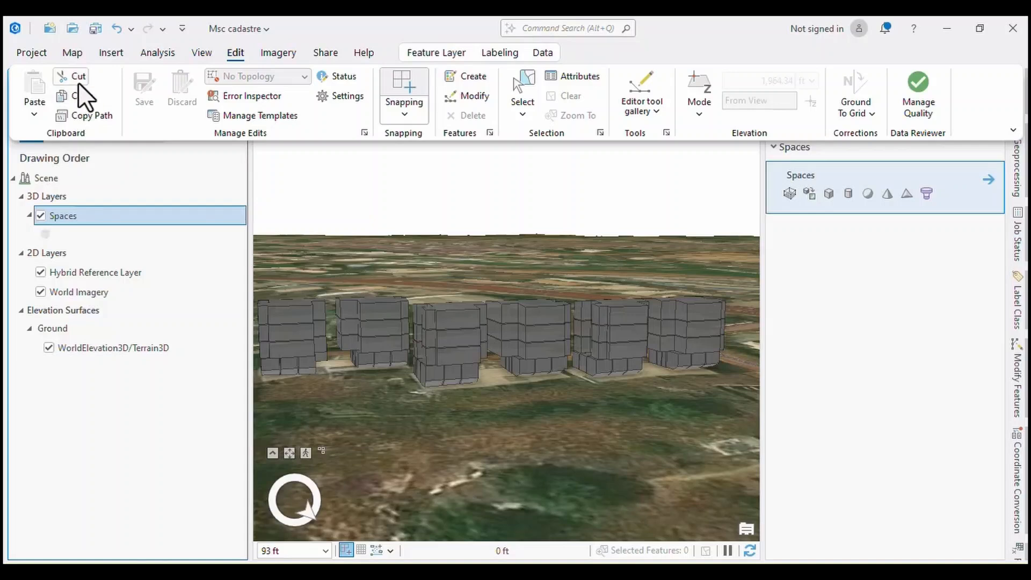
{"action": "left_click", "coordinate": [31, 114]}
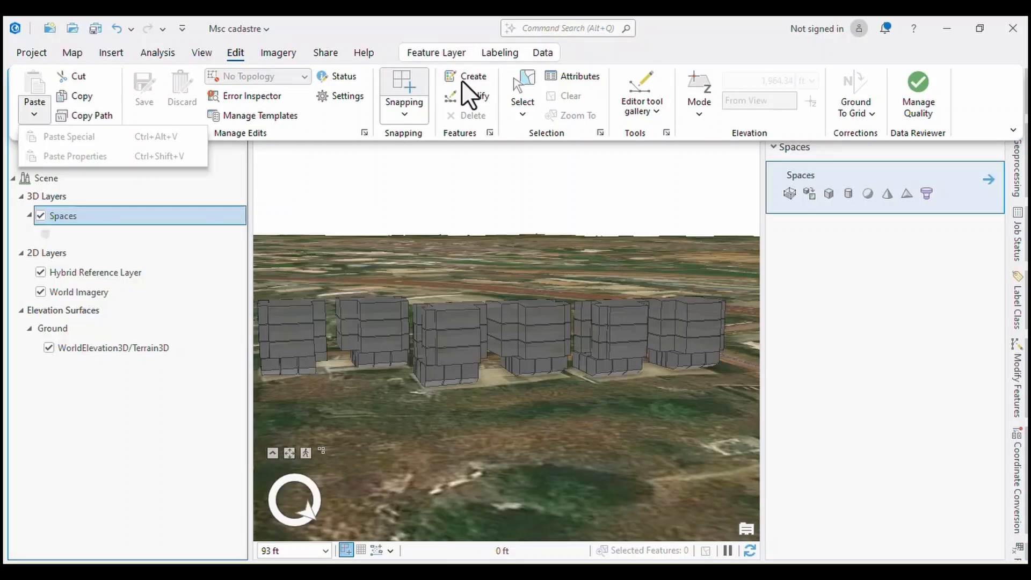
{"action": "scroll", "coordinate": [526, 339], "scroll_direction": "up", "scroll_amount": 5}
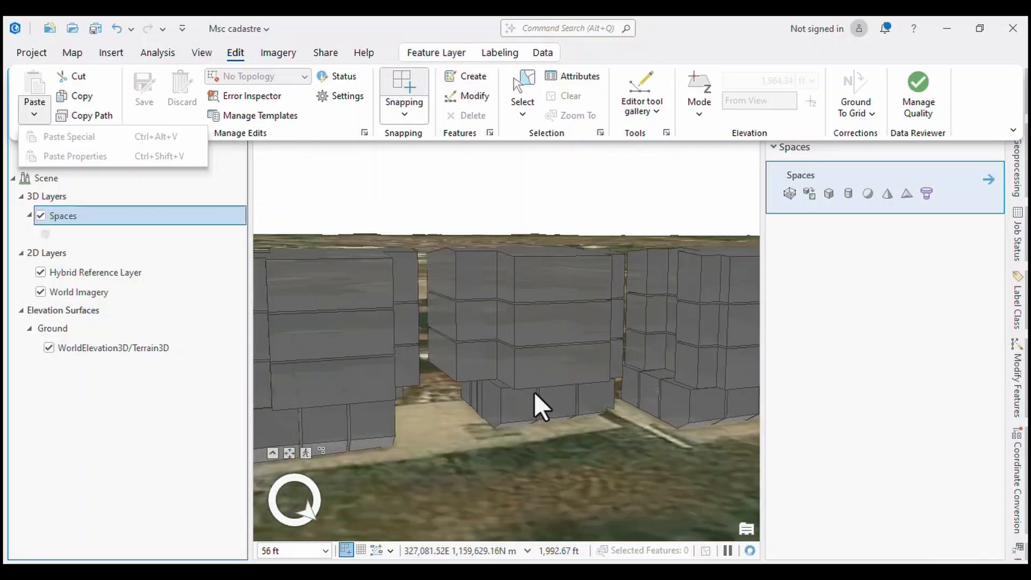
{"action": "left_click", "coordinate": [527, 403]}
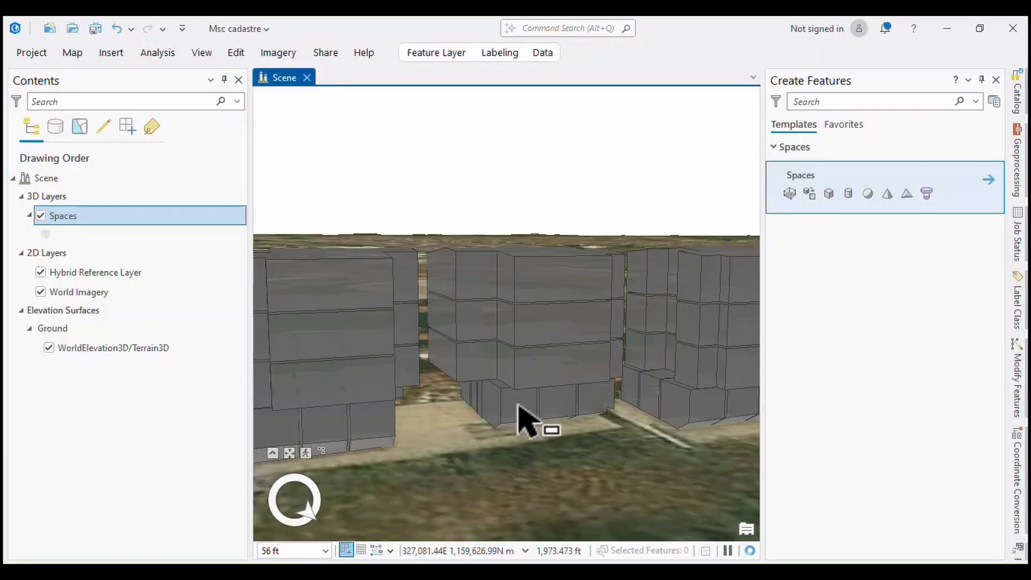
{"action": "left_click", "coordinate": [514, 409]}
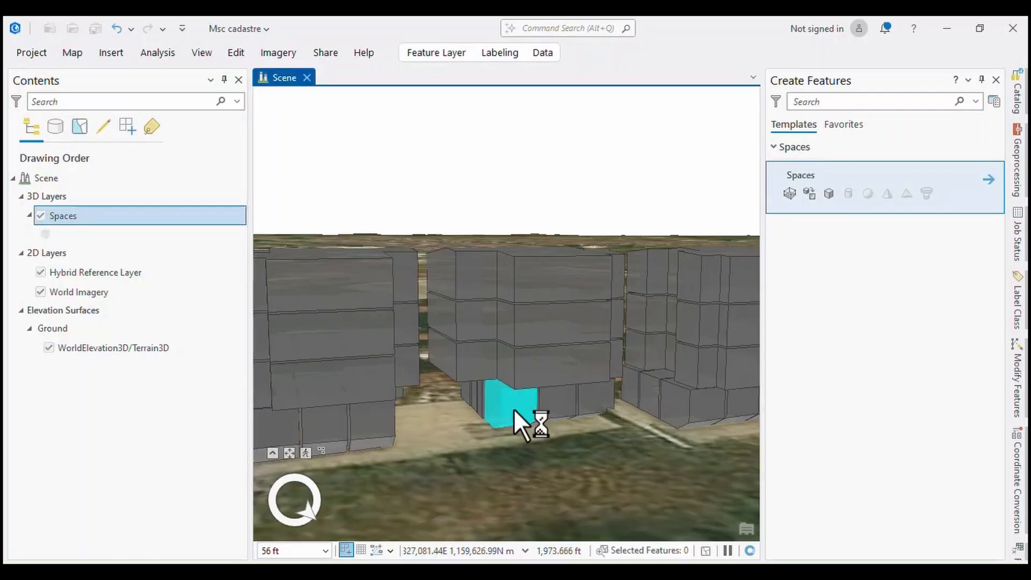
{"action": "left_click", "coordinate": [553, 407]}
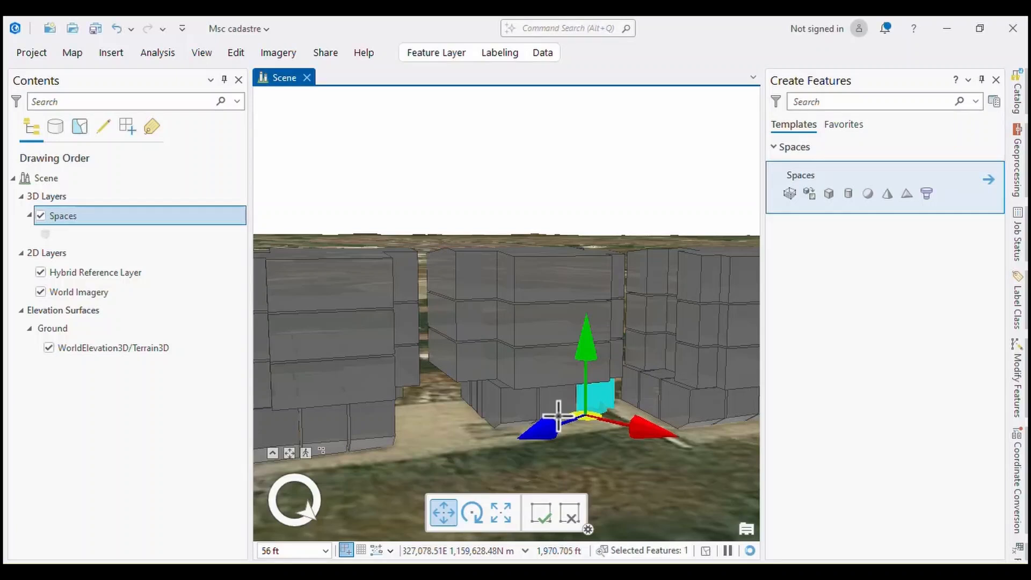
{"action": "left_click_drag", "start_coordinate": [546, 433], "coordinate": [257, 238]}
{"action": "left_click", "coordinate": [39, 215]}
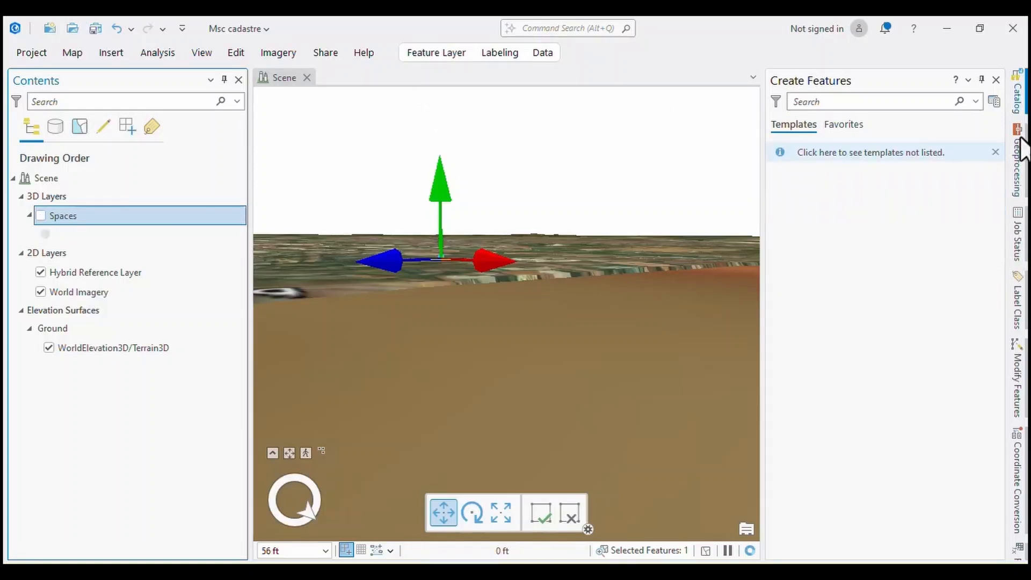
Start creating a new shapefile inside the Msc cadastre project folder.
{"action": "left_click", "coordinate": [1018, 97]}
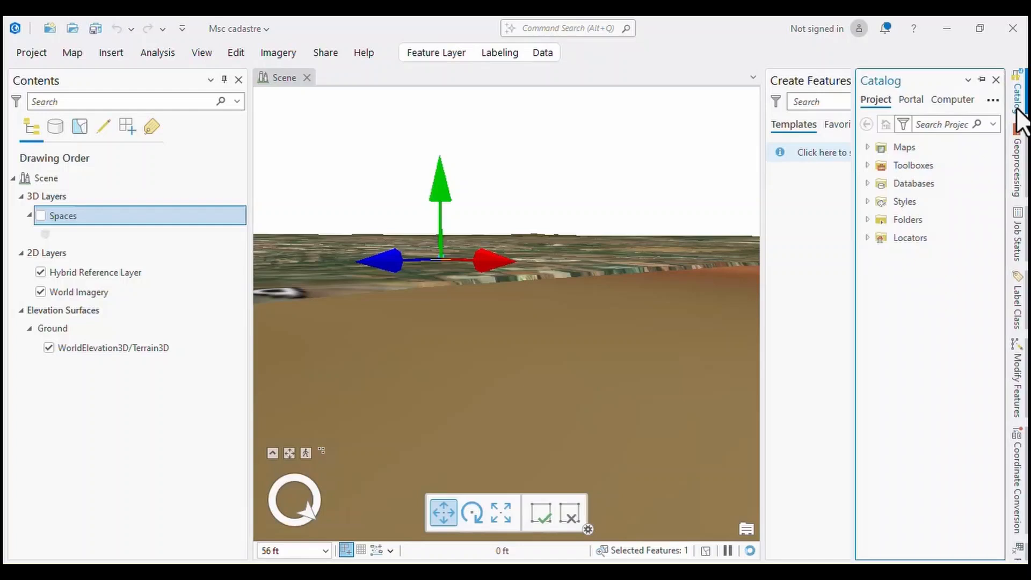
{"action": "left_click", "coordinate": [867, 220]}
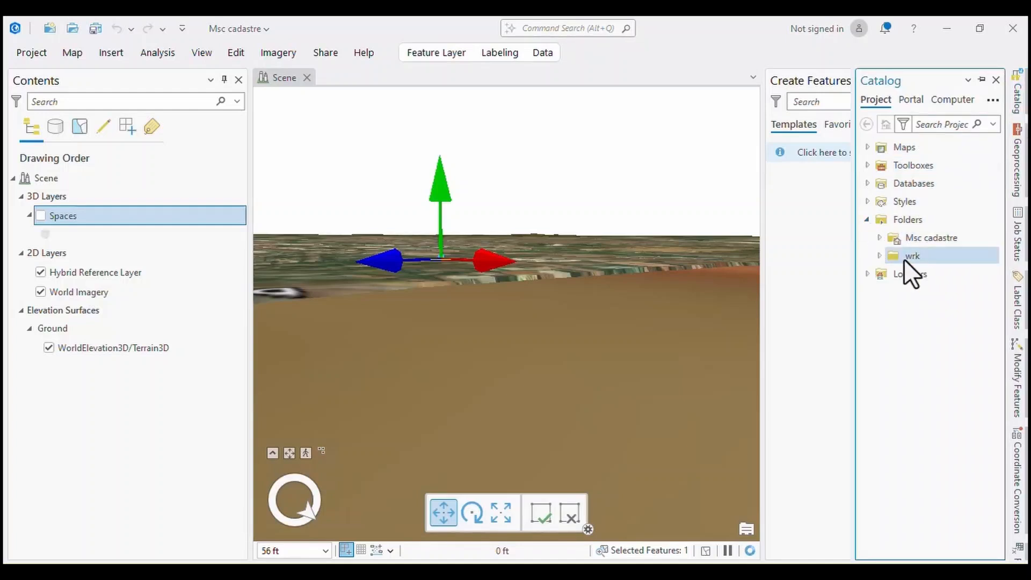
{"action": "left_click", "coordinate": [908, 222]}
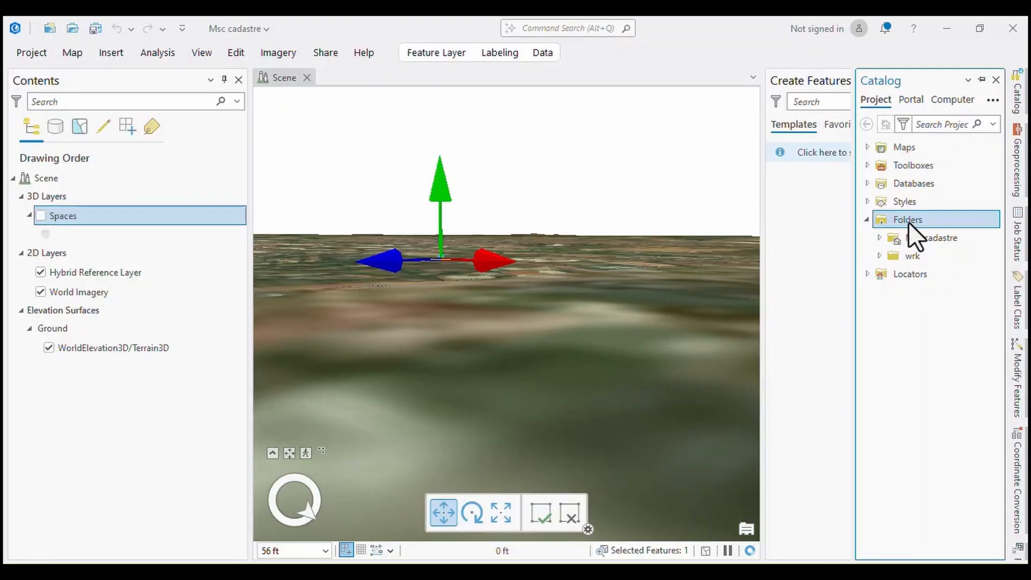
{"action": "right_click", "coordinate": [908, 222]}
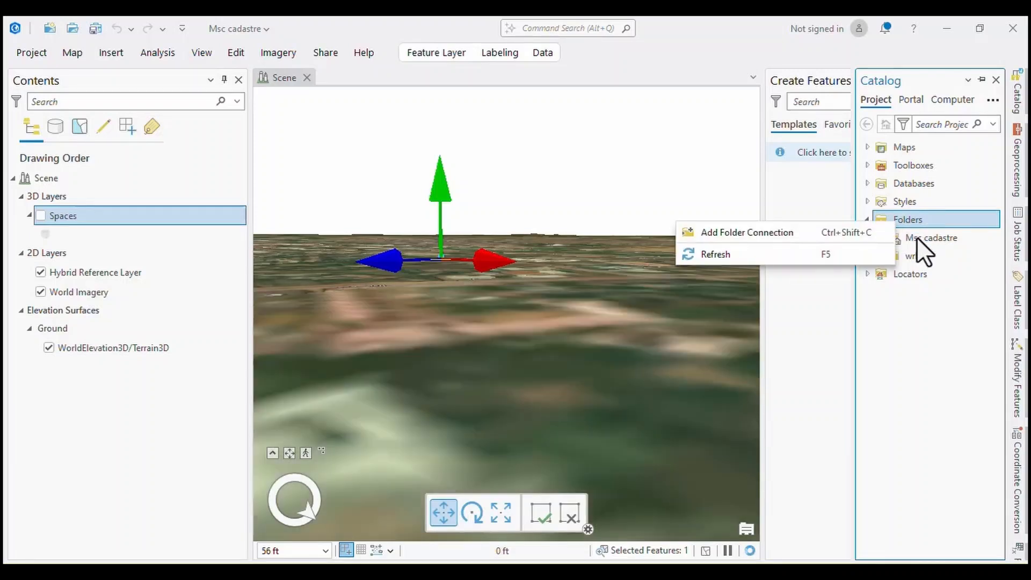
{"action": "left_click", "coordinate": [916, 236]}
{"action": "left_click", "coordinate": [916, 234]}
{"action": "right_click", "coordinate": [916, 237]}
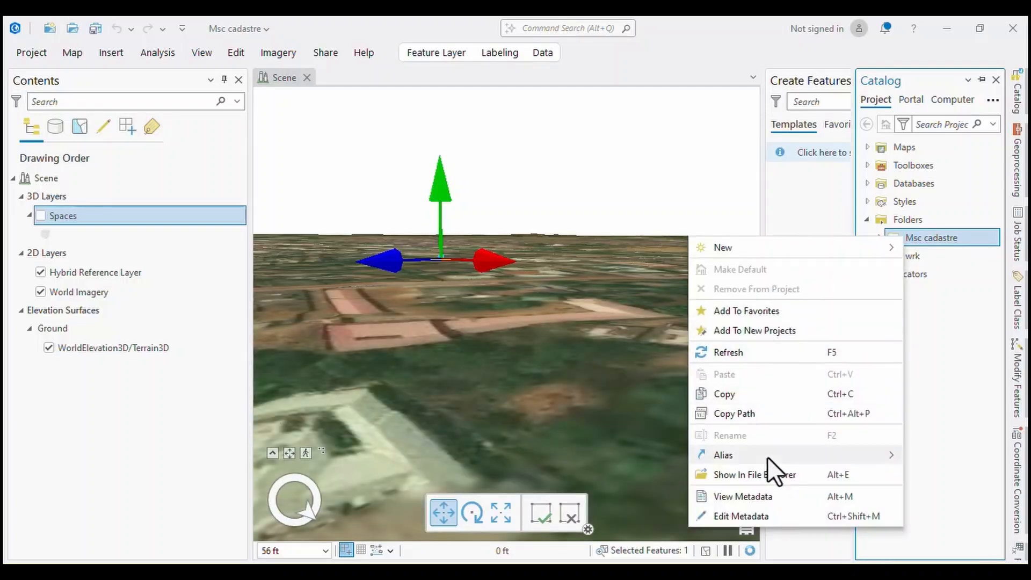
{"action": "right_click", "coordinate": [938, 237]}
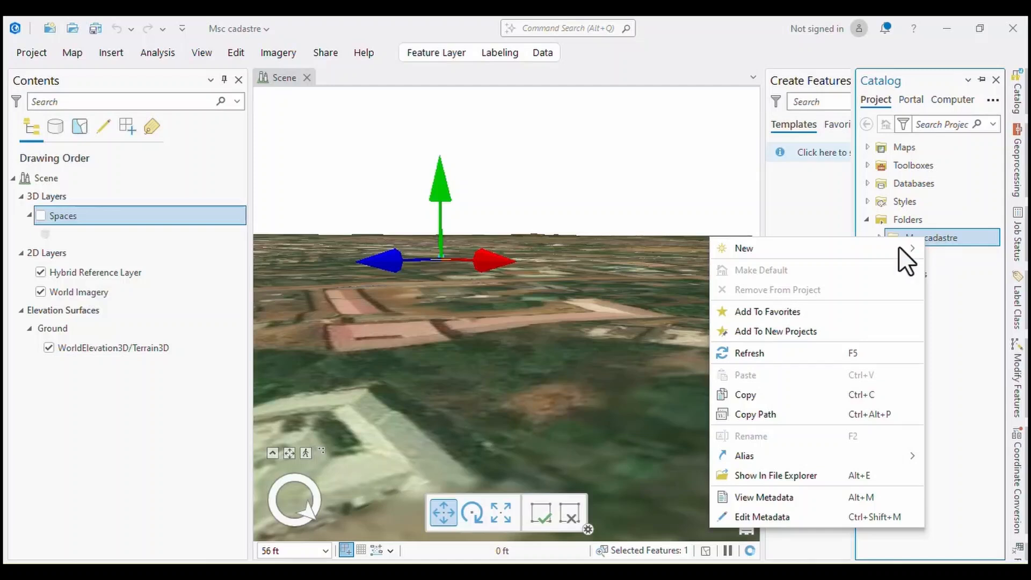
{"action": "mouse_move", "coordinate": [740, 246]}
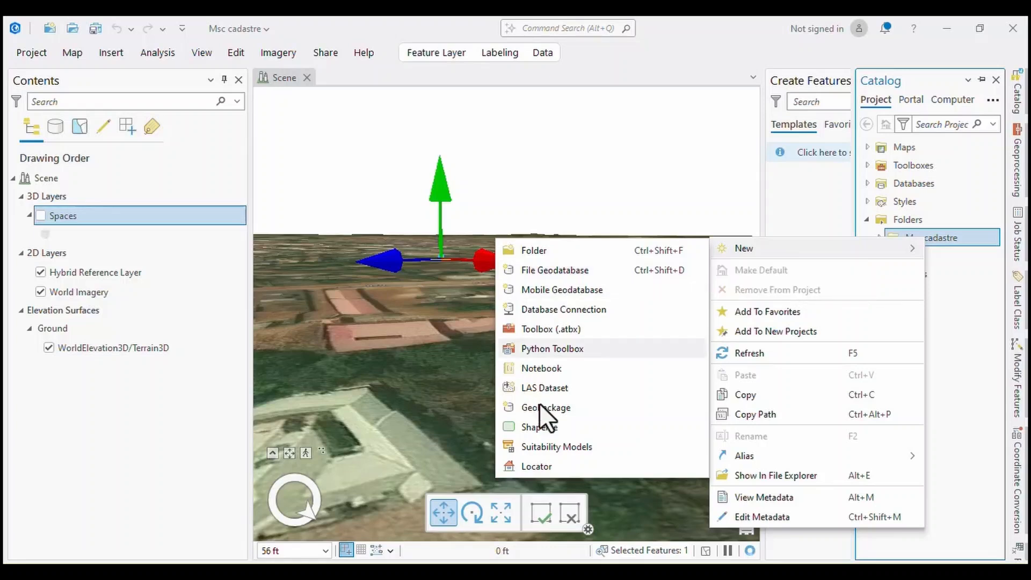
{"action": "left_click", "coordinate": [537, 433]}
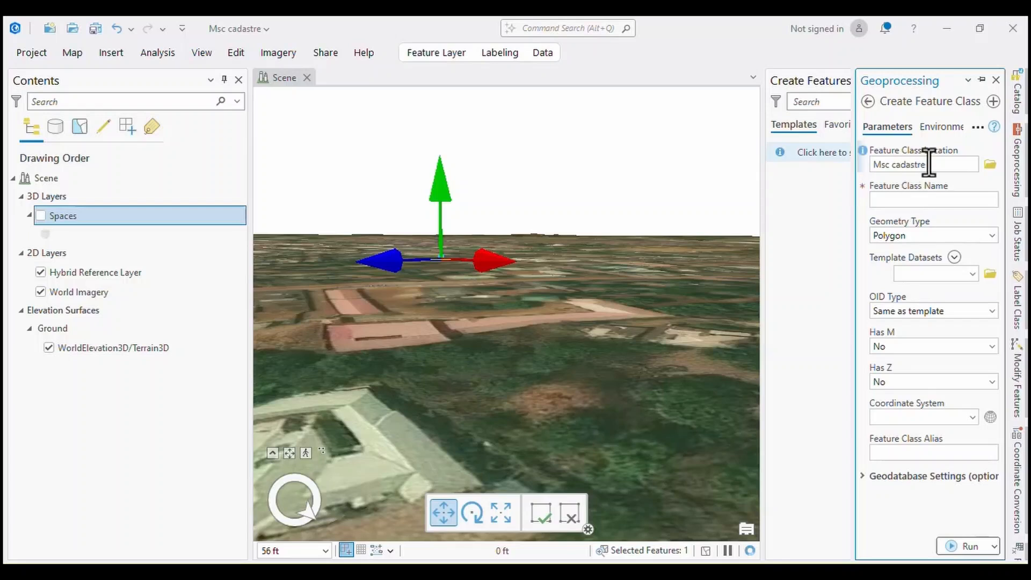
Name the feature class ghgh and create it with the Polygon geometry type.
{"action": "left_click", "coordinate": [970, 546]}
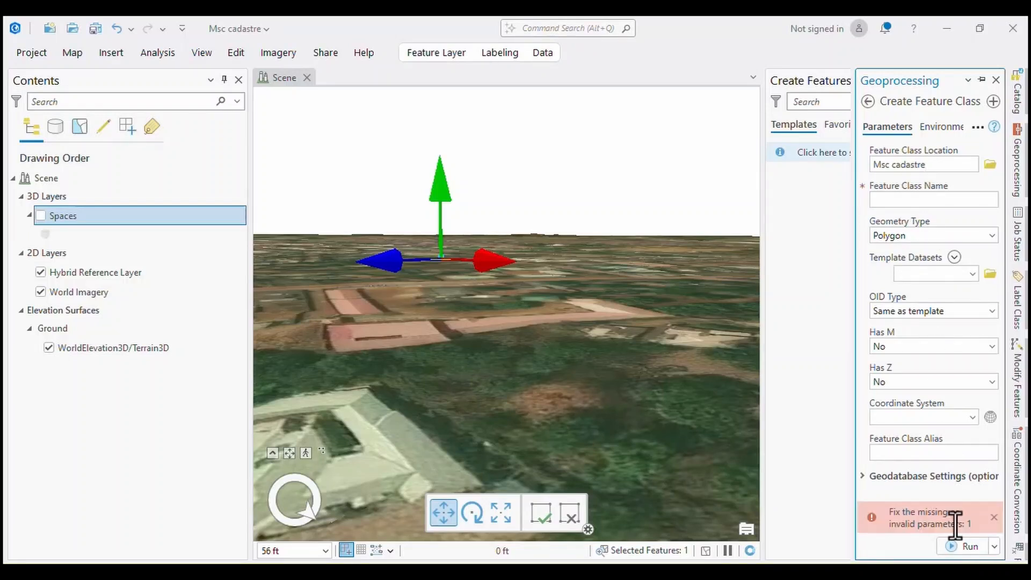
{"action": "left_click", "coordinate": [889, 202]}
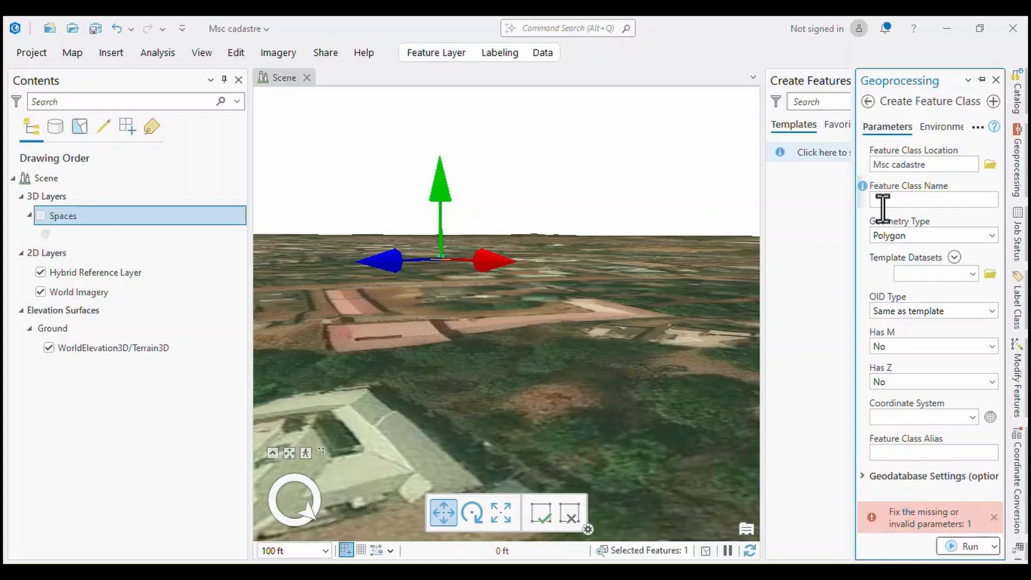
{"action": "type", "text": "ghgh"}
{"action": "left_click", "coordinate": [969, 547]}
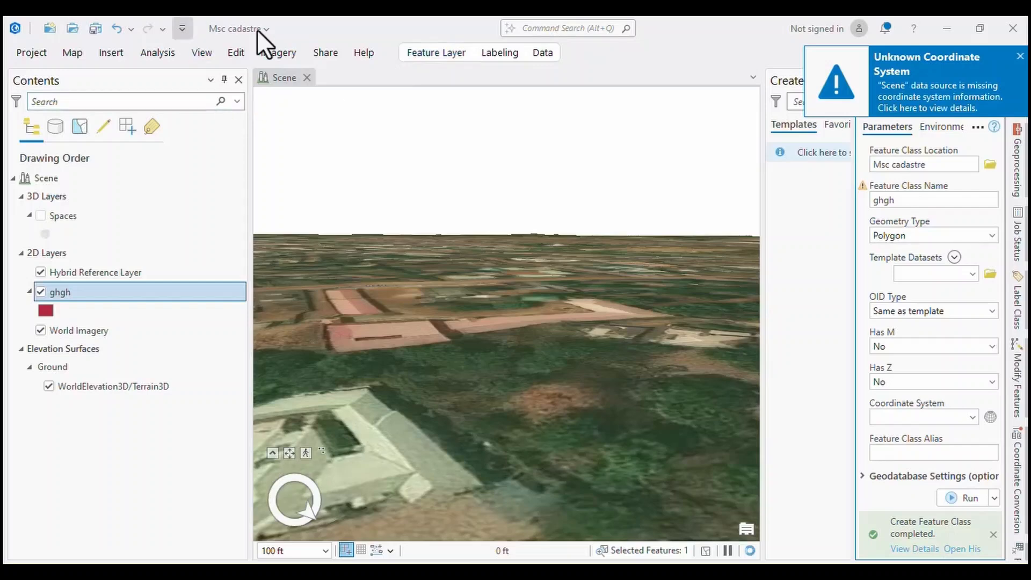
Check the available feature creation templates with the ghgh layer selected, and dismiss the unlisted-templates notice.
{"action": "left_click", "coordinate": [238, 50]}
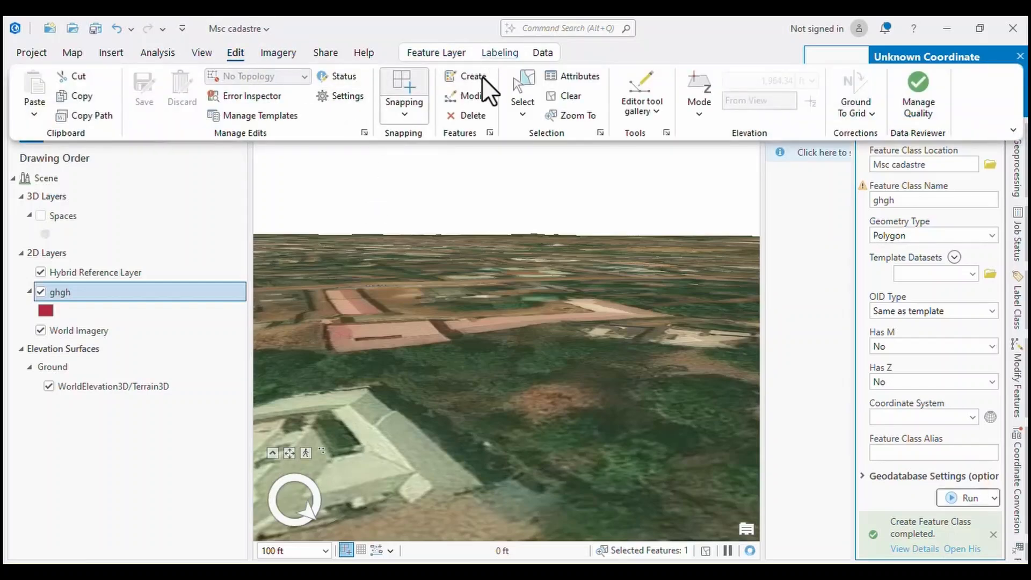
{"action": "left_click", "coordinate": [467, 77]}
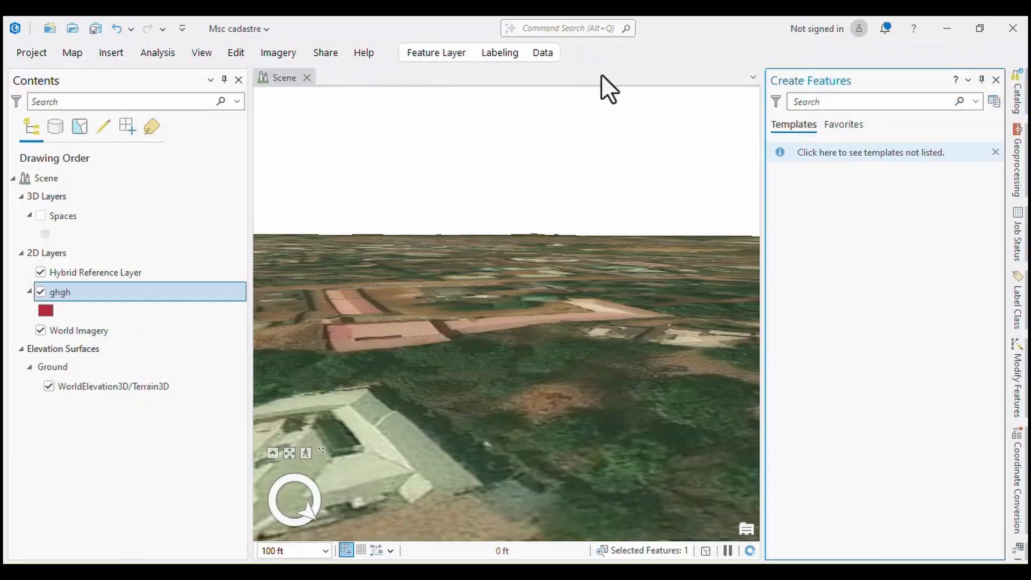
{"action": "left_click", "coordinate": [235, 53]}
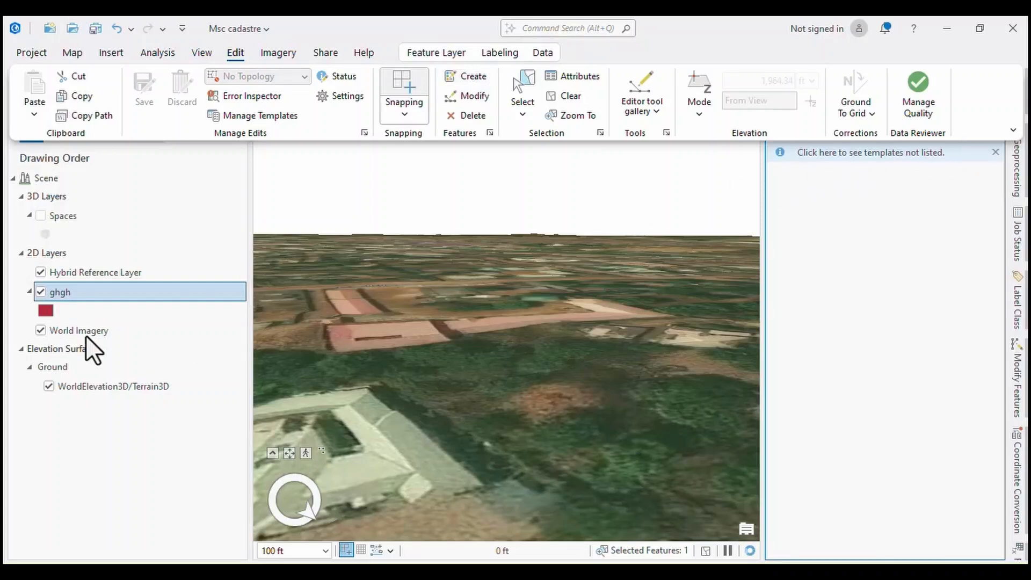
{"action": "left_click", "coordinate": [61, 291]}
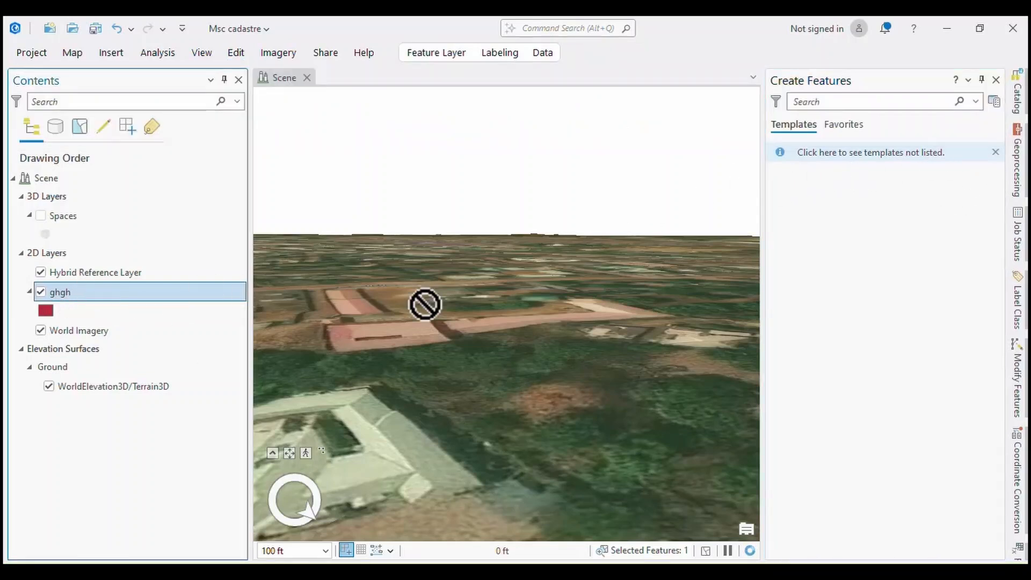
{"action": "left_click", "coordinate": [995, 152]}
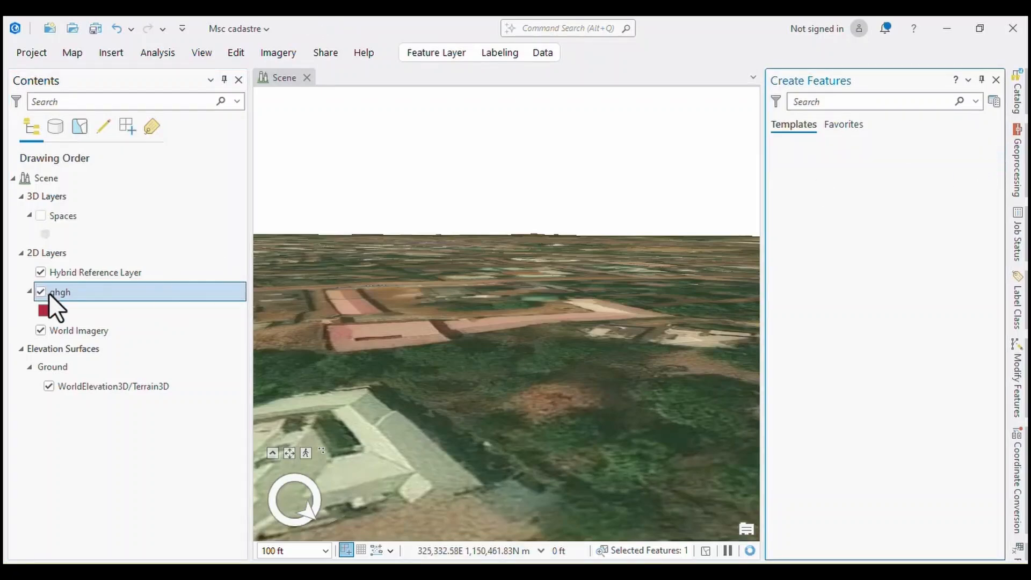
Review the general map properties of the scene, including its units, without changing them.
{"action": "left_click", "coordinate": [47, 181]}
{"action": "double_click", "coordinate": [47, 182]}
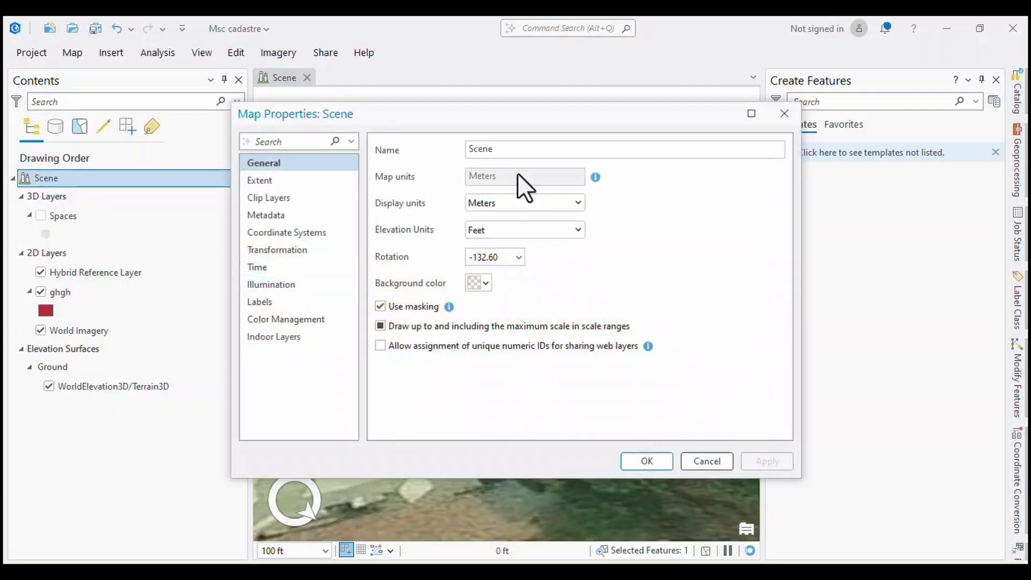
{"action": "left_click", "coordinate": [784, 116]}
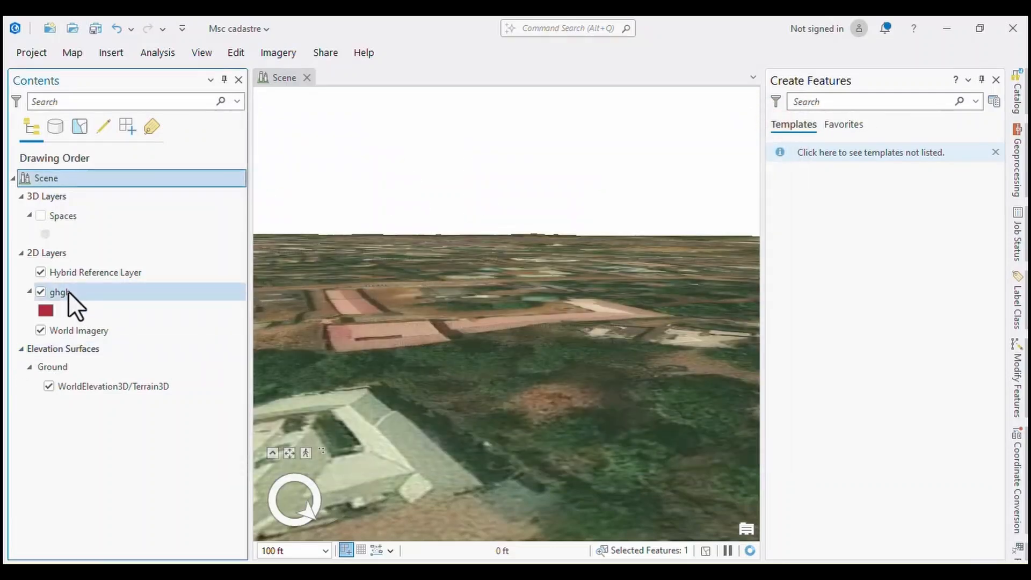
Look through the options available for the ghgh layer and try to edit its metadata.
{"action": "left_click", "coordinate": [61, 297]}
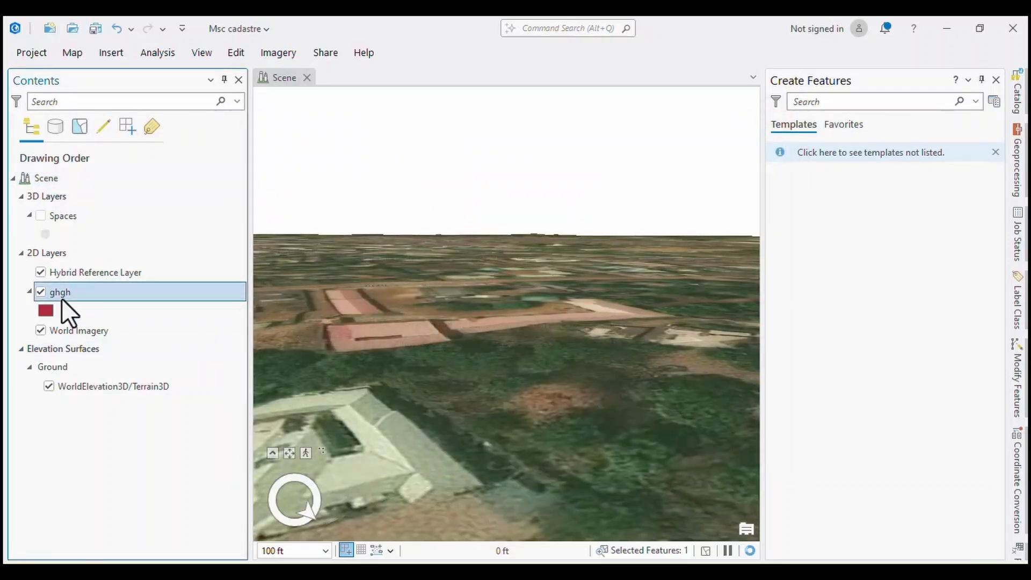
{"action": "right_click", "coordinate": [57, 293]}
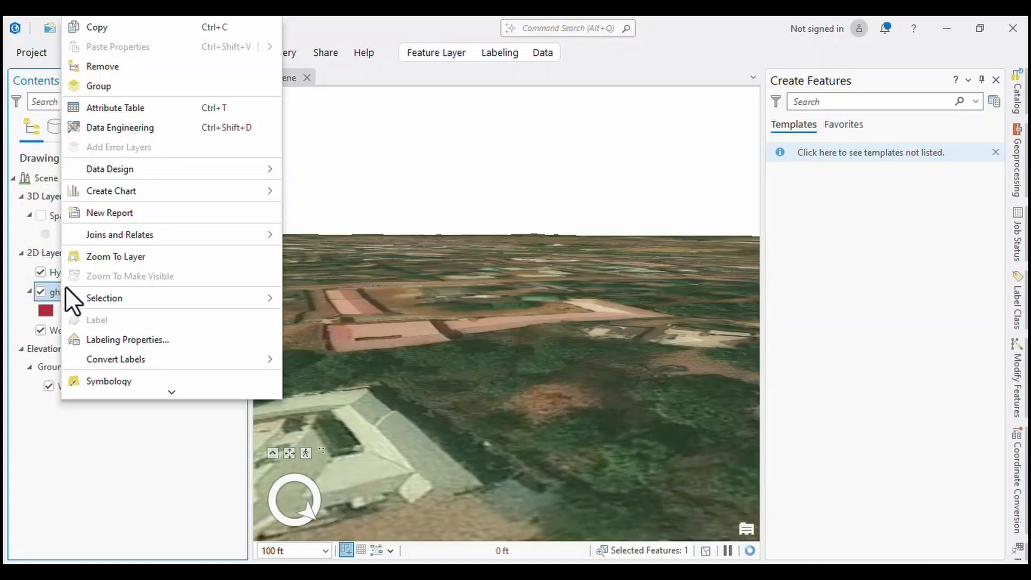
{"action": "mouse_move", "coordinate": [162, 396]}
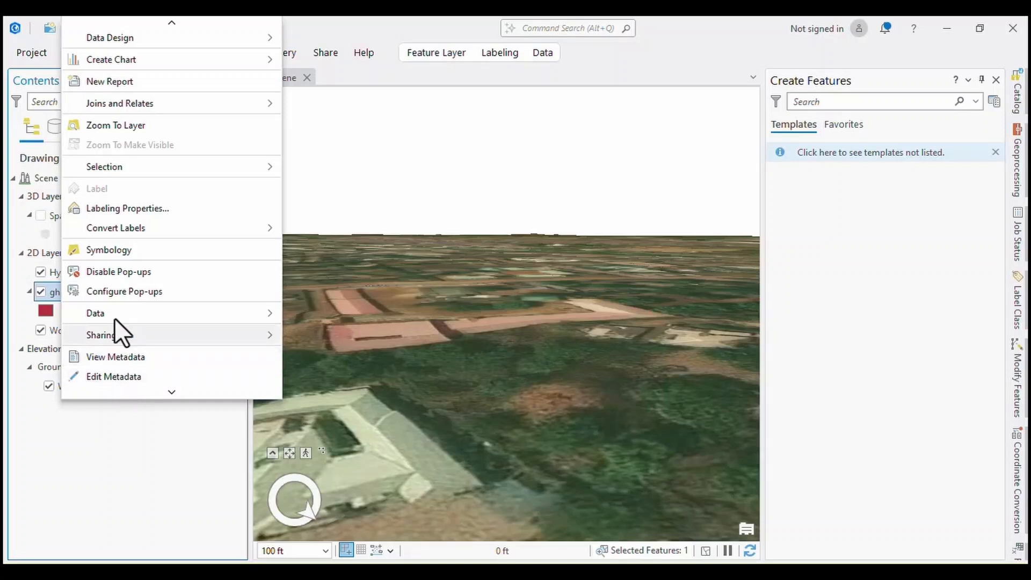
{"action": "scroll", "coordinate": [107, 214], "scroll_direction": "up", "scroll_amount": 1}
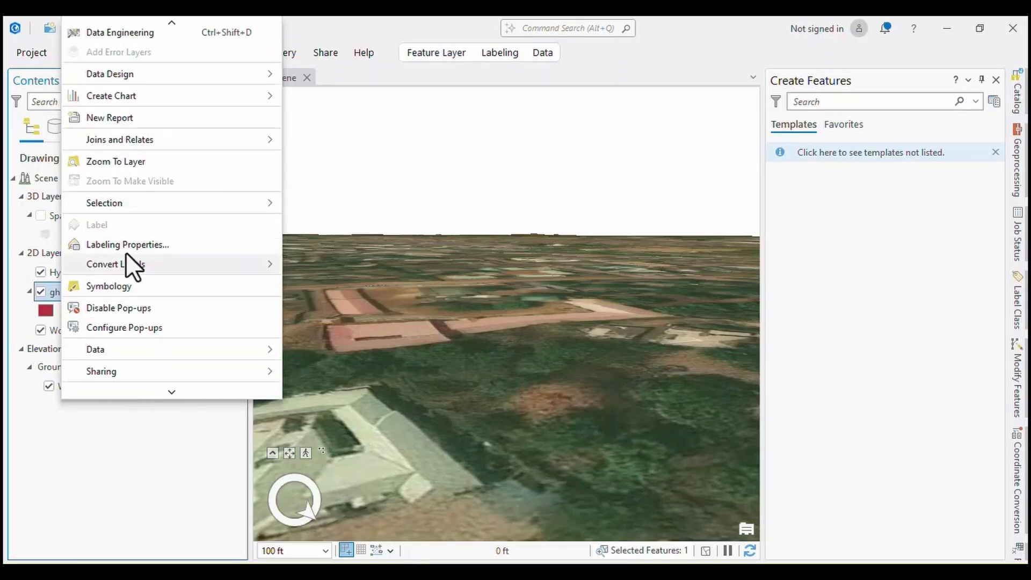
{"action": "scroll", "coordinate": [113, 178], "scroll_direction": "up", "scroll_amount": 2}
{"action": "mouse_move", "coordinate": [121, 141]}
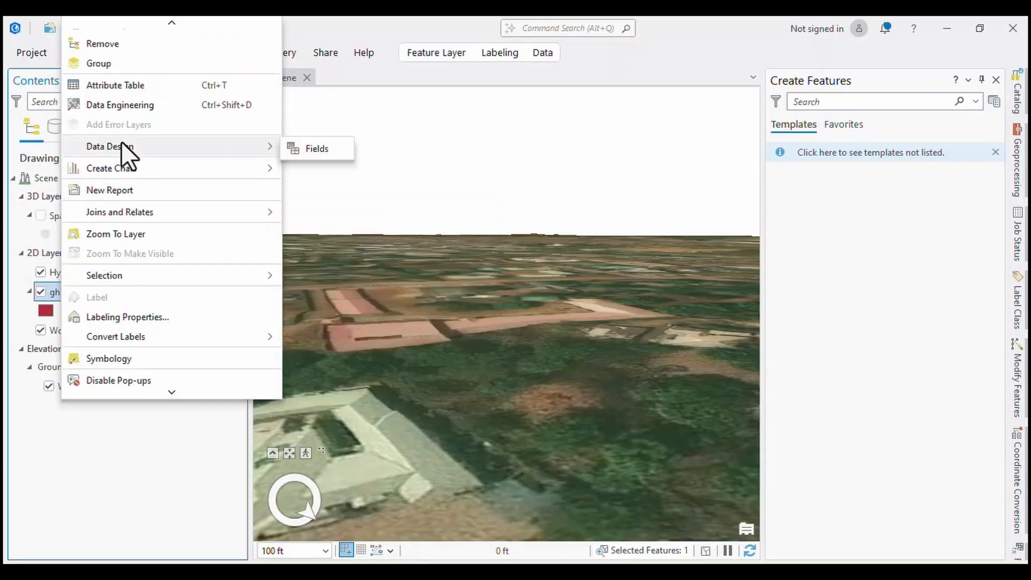
{"action": "scroll", "coordinate": [128, 98], "scroll_direction": "up", "scroll_amount": 1}
{"action": "scroll", "coordinate": [118, 301], "scroll_direction": "down", "scroll_amount": 4}
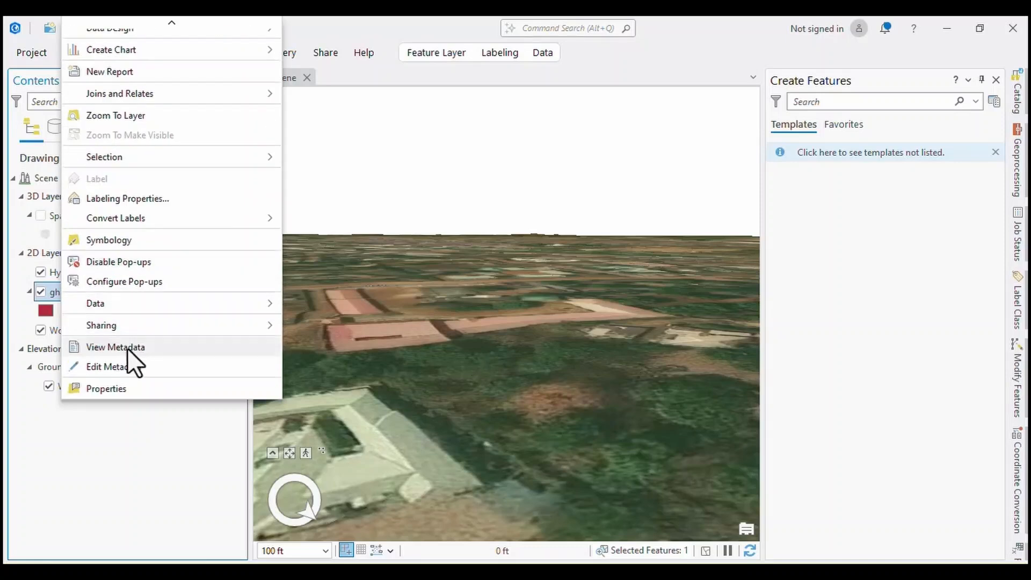
{"action": "left_click", "coordinate": [99, 368]}
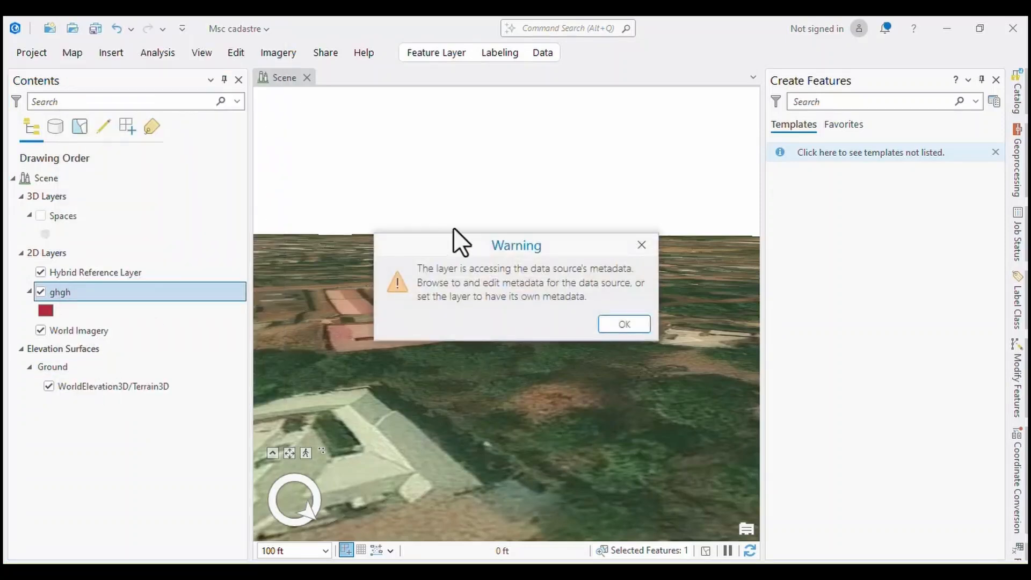
{"action": "left_click", "coordinate": [621, 329]}
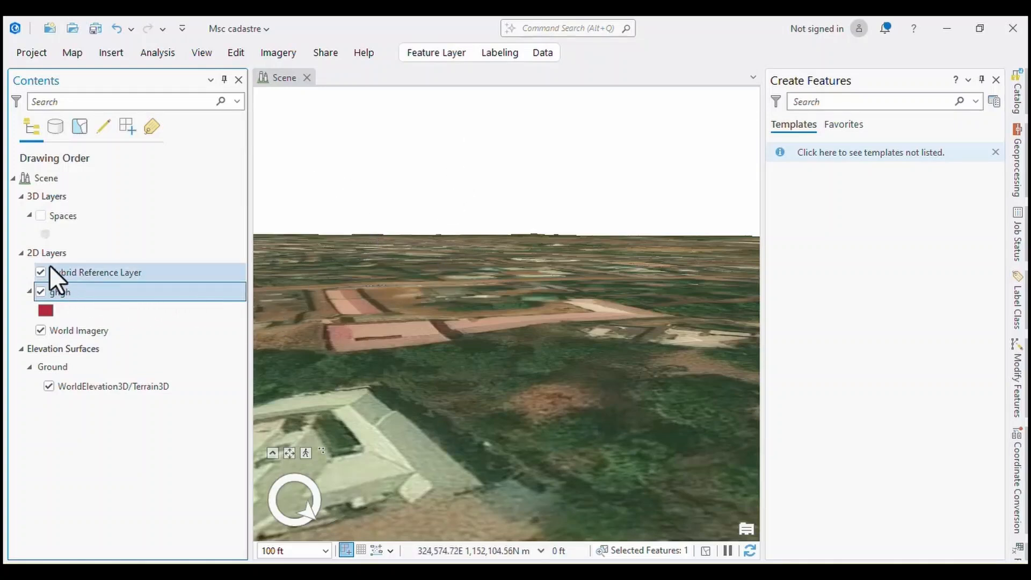
Show the Spaces layer again and bring its buildings into closer view.
{"action": "left_click", "coordinate": [40, 217]}
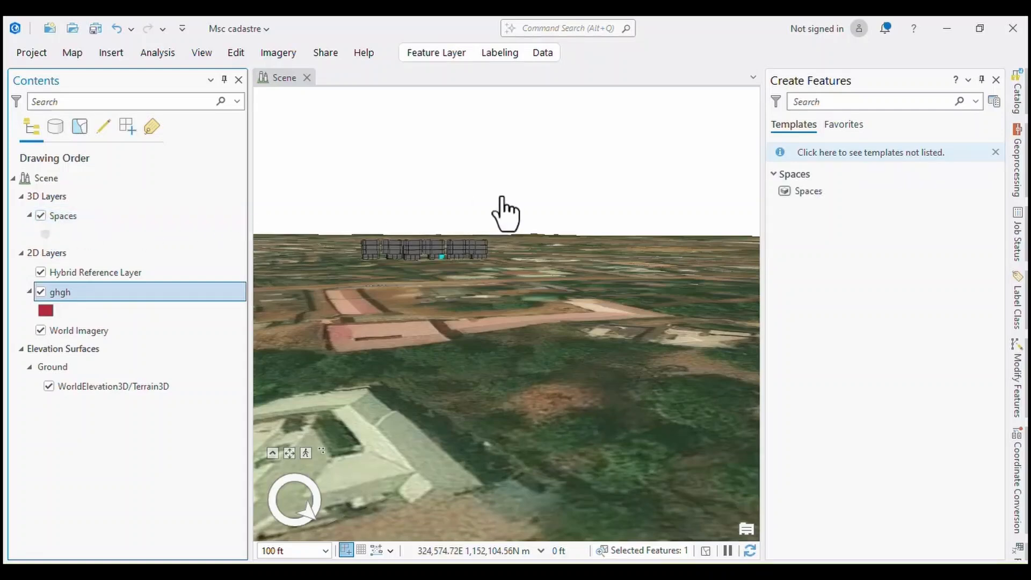
{"action": "scroll", "coordinate": [398, 239], "scroll_direction": "up", "scroll_amount": 4}
{"action": "scroll", "coordinate": [379, 232], "scroll_direction": "up", "scroll_amount": 1}
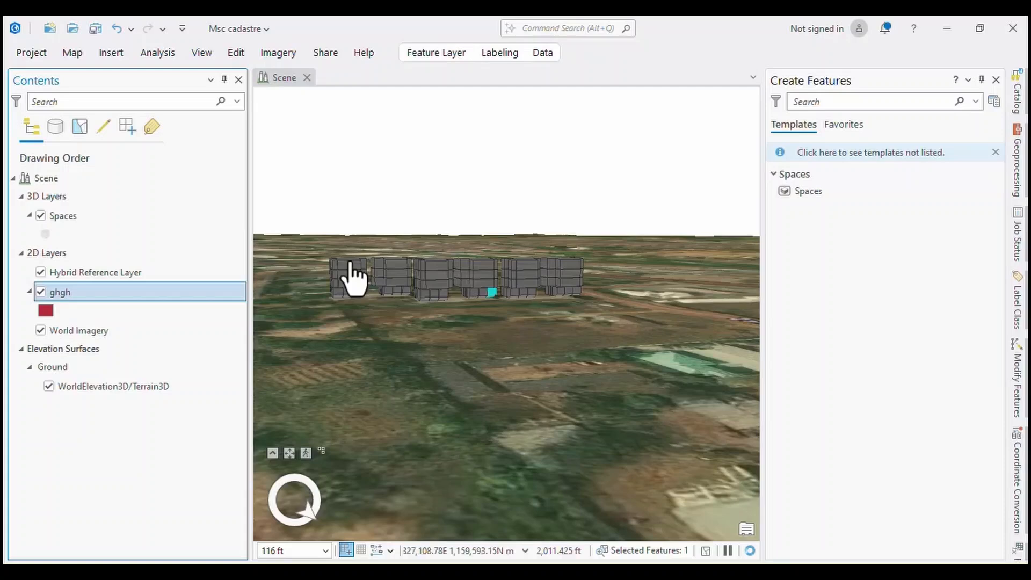
Start the Move tool on the selected garage space, look over its Move, Rotate and Scale options, and leave the tool.
{"action": "scroll", "coordinate": [357, 279], "scroll_direction": "up", "scroll_amount": 2}
{"action": "left_click", "coordinate": [224, 53]}
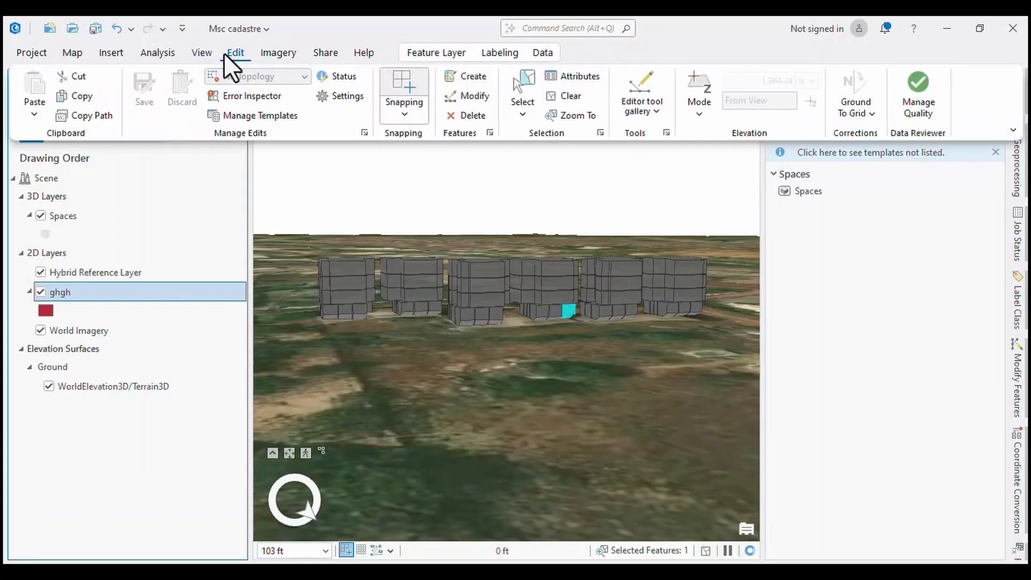
{"action": "left_click", "coordinate": [479, 92]}
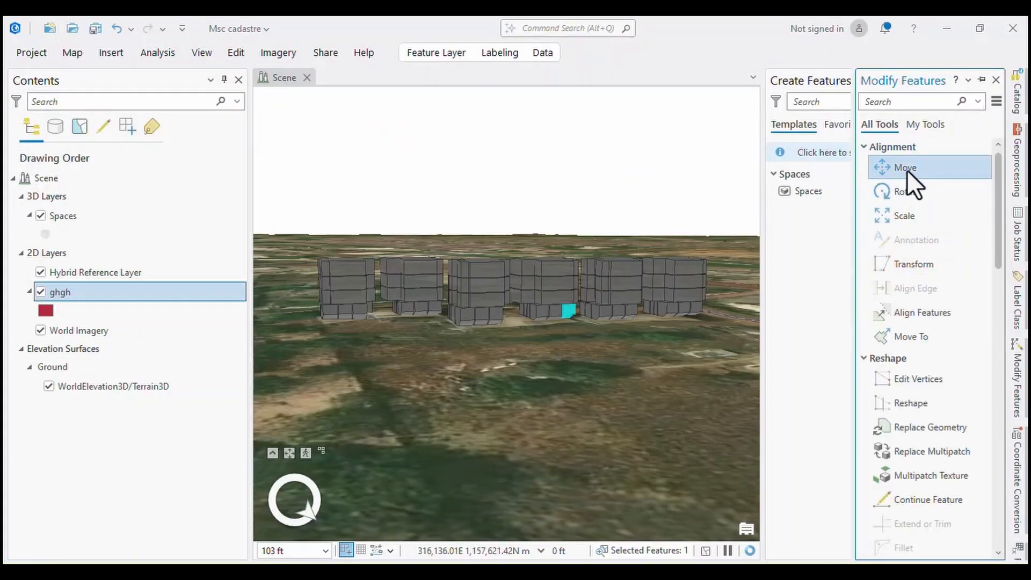
{"action": "left_click", "coordinate": [906, 170]}
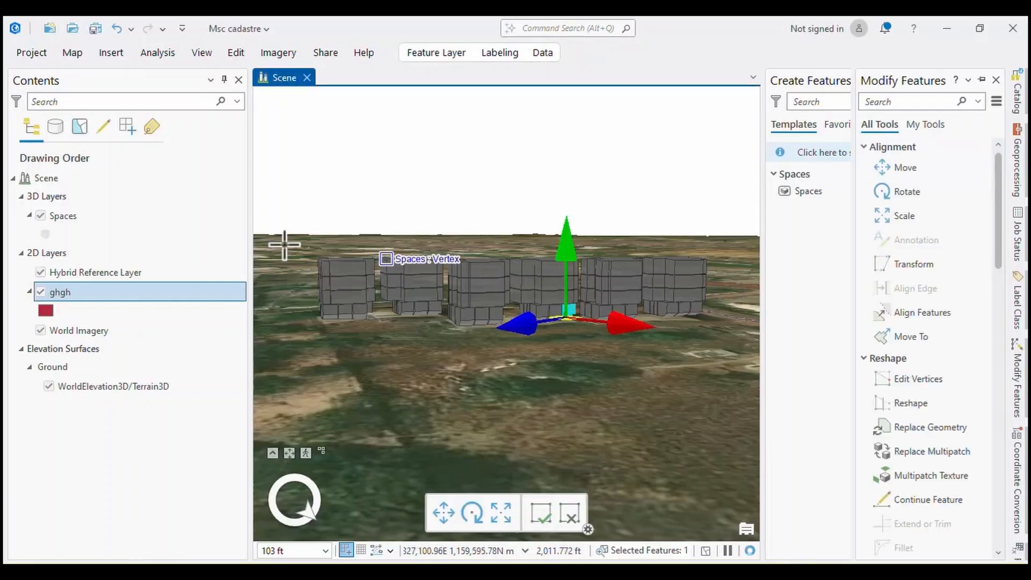
{"action": "left_click", "coordinate": [904, 168]}
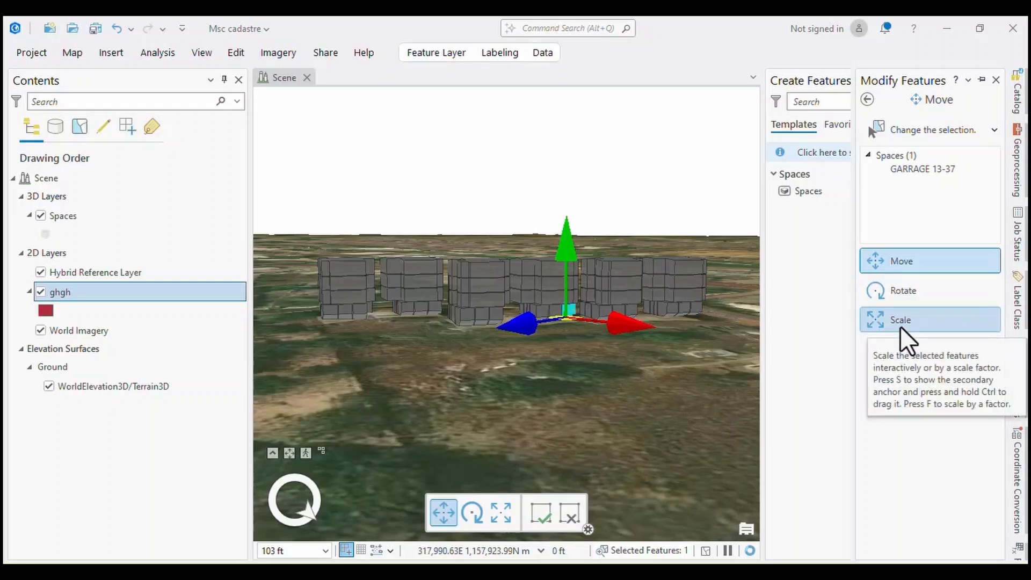
{"action": "key", "text": "Escape"}
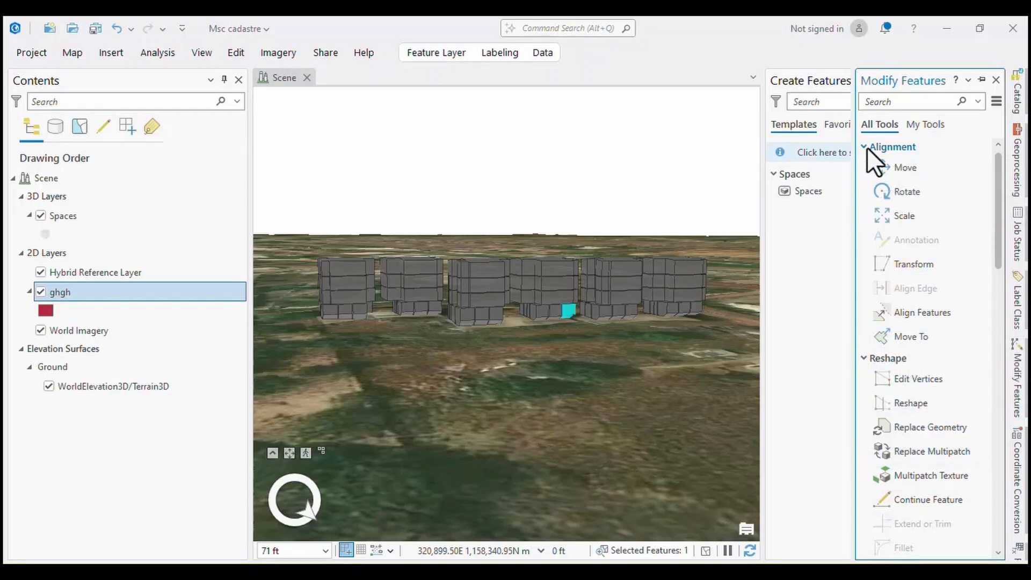
Delete the selected garage space from the ground floor of its building and inspect the spot where it stood.
{"action": "left_click", "coordinate": [235, 53]}
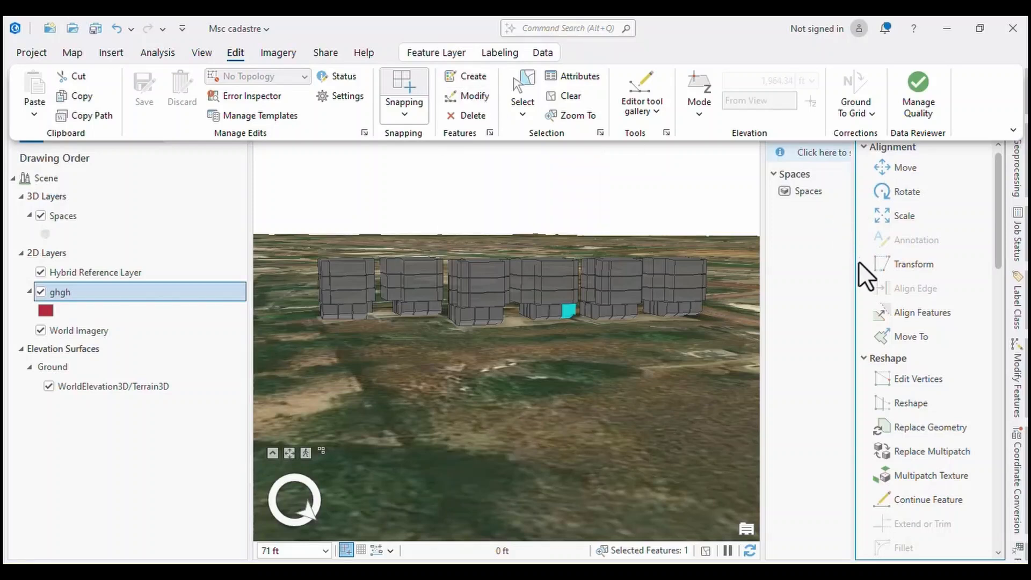
{"action": "scroll", "coordinate": [456, 311], "scroll_direction": "up", "scroll_amount": 5}
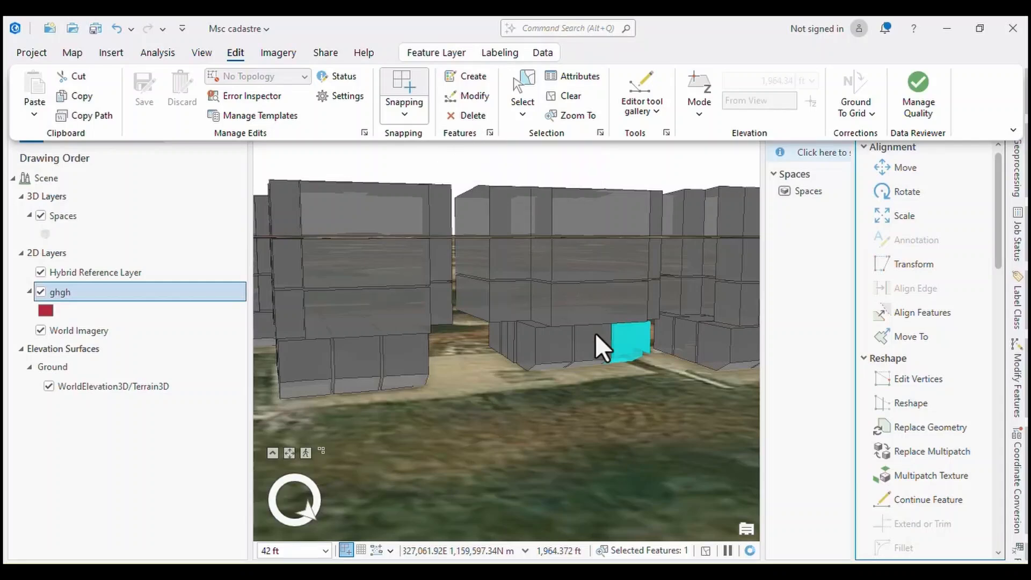
{"action": "scroll", "coordinate": [589, 338], "scroll_direction": "down", "scroll_amount": 5}
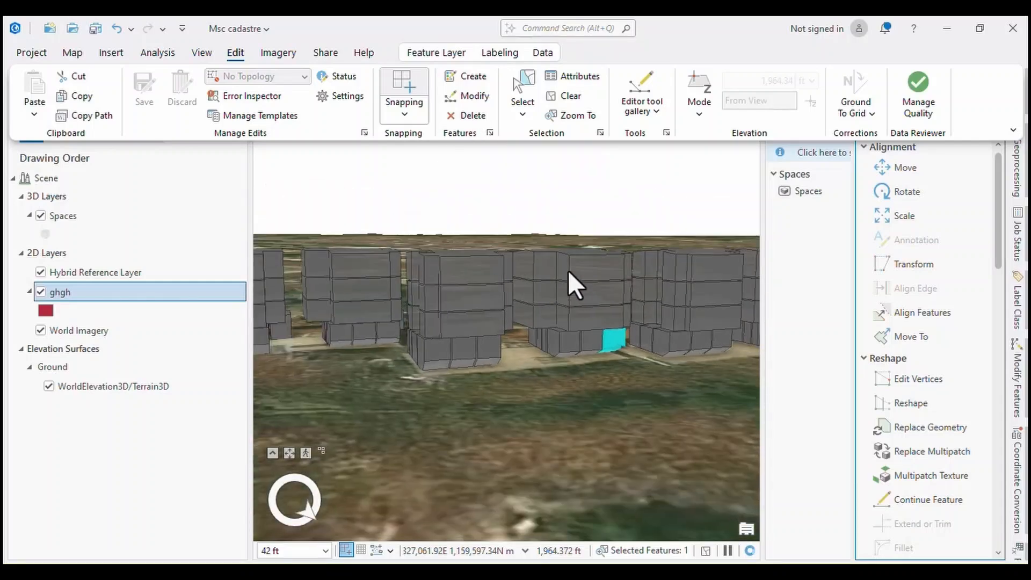
{"action": "scroll", "coordinate": [568, 269], "scroll_direction": "down", "scroll_amount": 1}
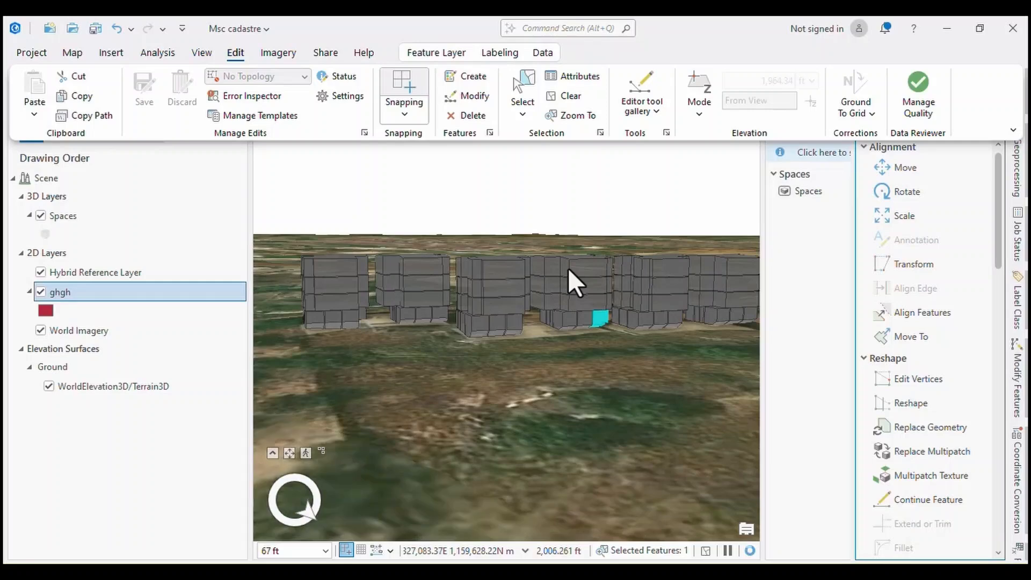
{"action": "scroll", "coordinate": [543, 270], "scroll_direction": "down", "scroll_amount": 2}
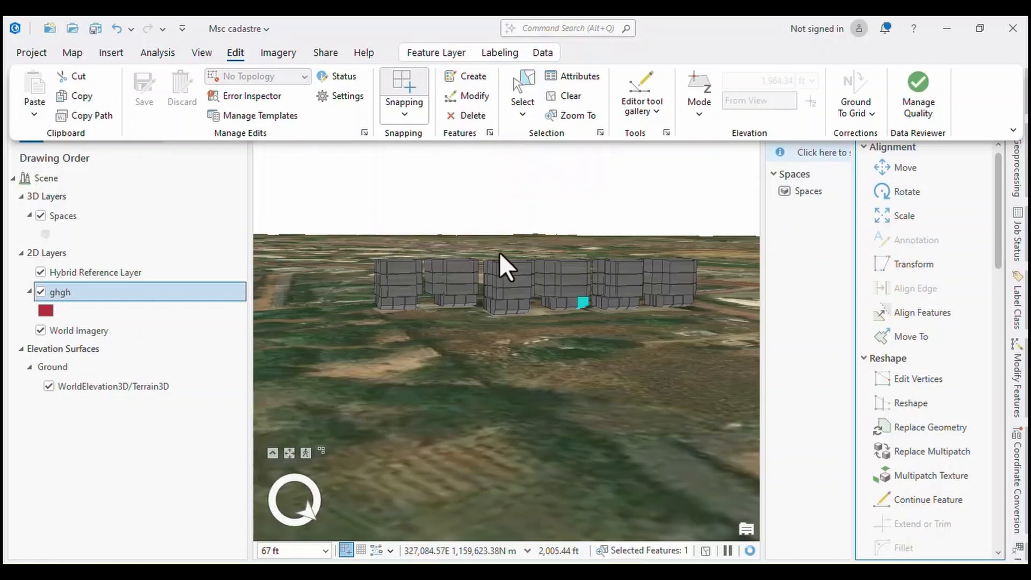
{"action": "left_click", "coordinate": [465, 117]}
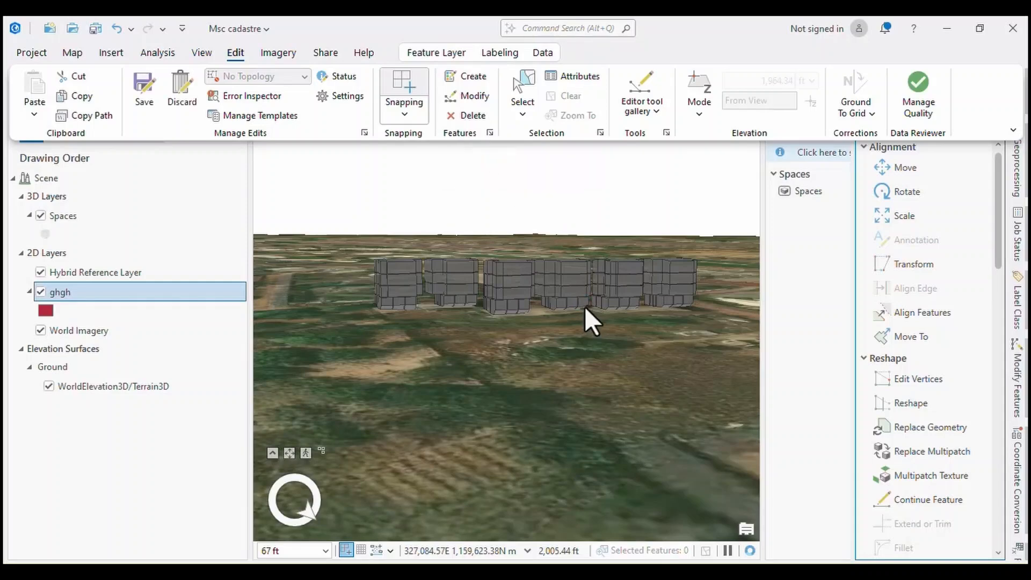
{"action": "scroll", "coordinate": [584, 307], "scroll_direction": "up", "scroll_amount": 5}
{"action": "scroll", "coordinate": [584, 307], "scroll_direction": "up", "scroll_amount": 3}
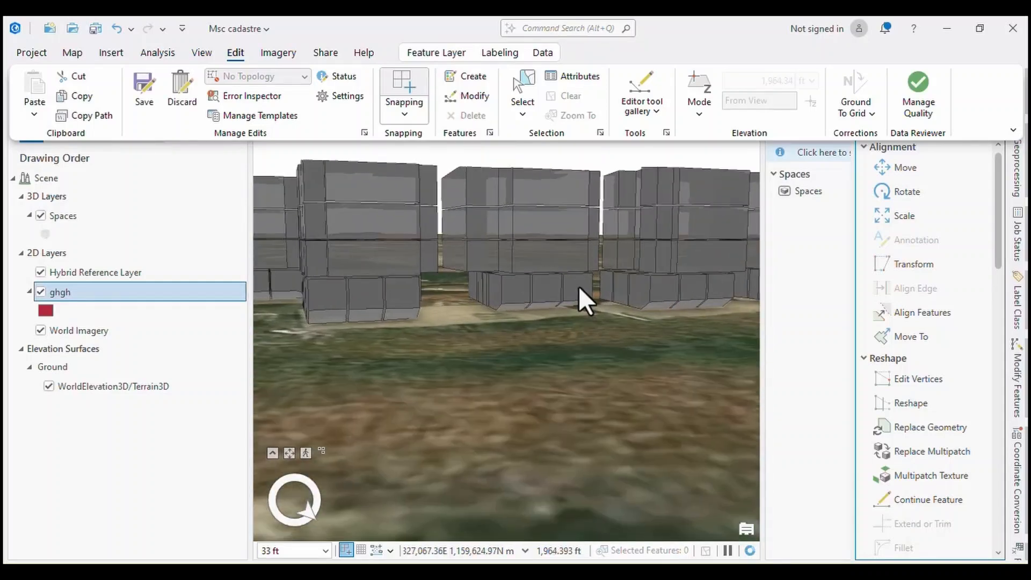
{"action": "left_click", "coordinate": [575, 289]}
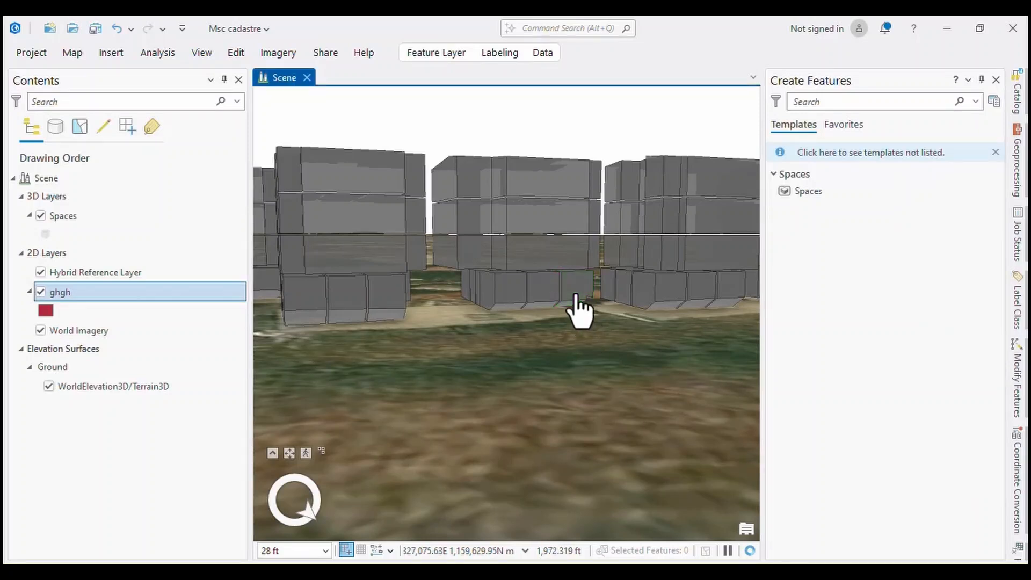
{"action": "scroll", "coordinate": [577, 307], "scroll_direction": "down", "scroll_amount": 2}
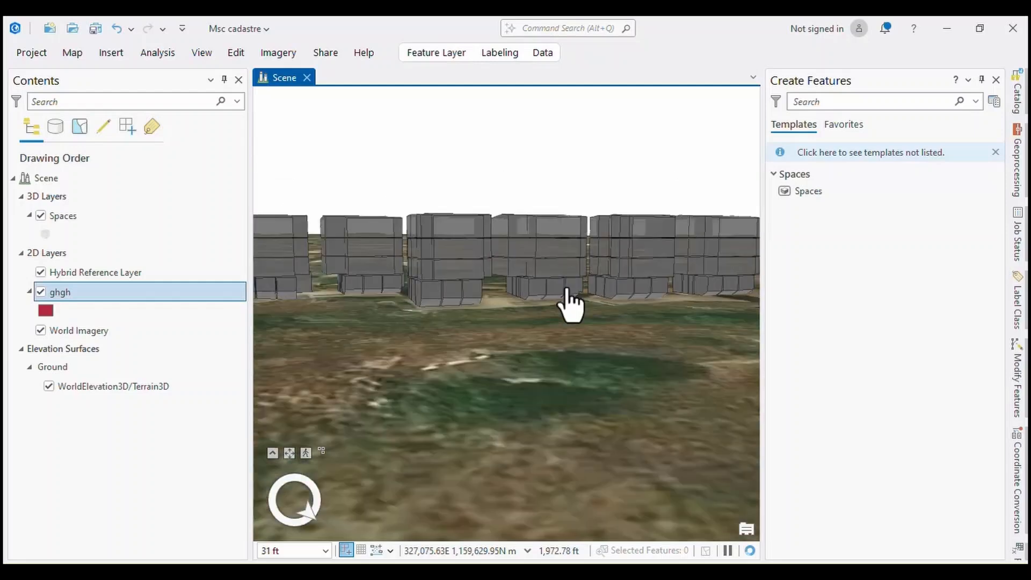
{"action": "scroll", "coordinate": [570, 305], "scroll_direction": "down", "scroll_amount": 2}
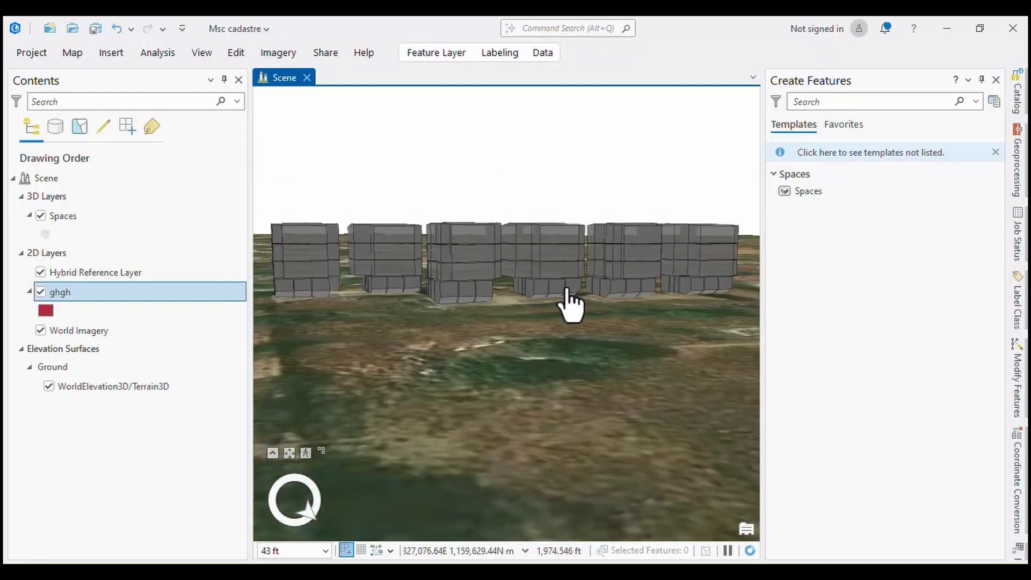
Undo the deletion of the garage space and discard the pending edits.
{"action": "key", "text": "ctrl+z"}
{"action": "scroll", "coordinate": [592, 329], "scroll_direction": "up", "scroll_amount": 2}
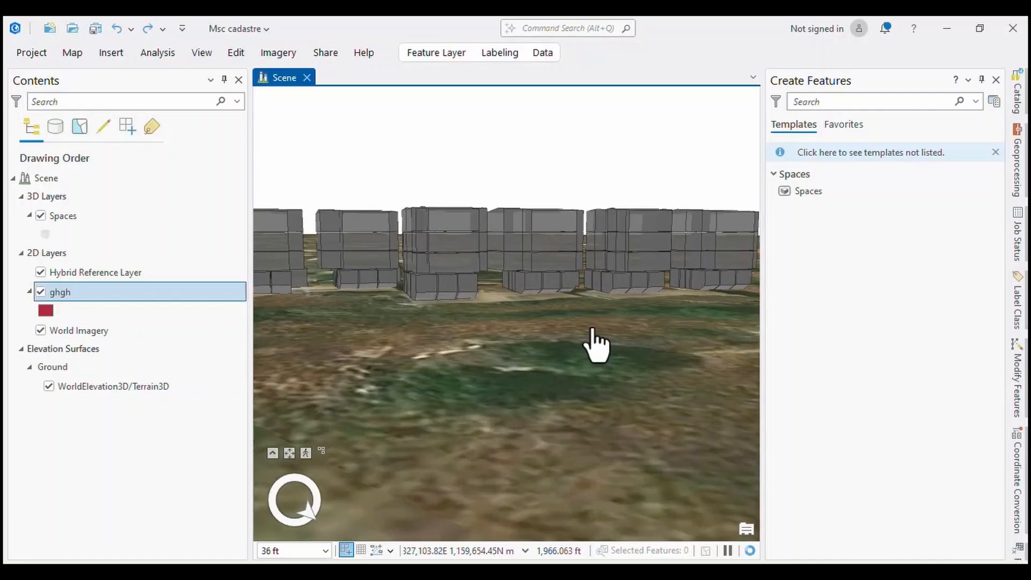
{"action": "scroll", "coordinate": [593, 328], "scroll_direction": "down", "scroll_amount": 2}
{"action": "scroll", "coordinate": [592, 328], "scroll_direction": "down", "scroll_amount": 2}
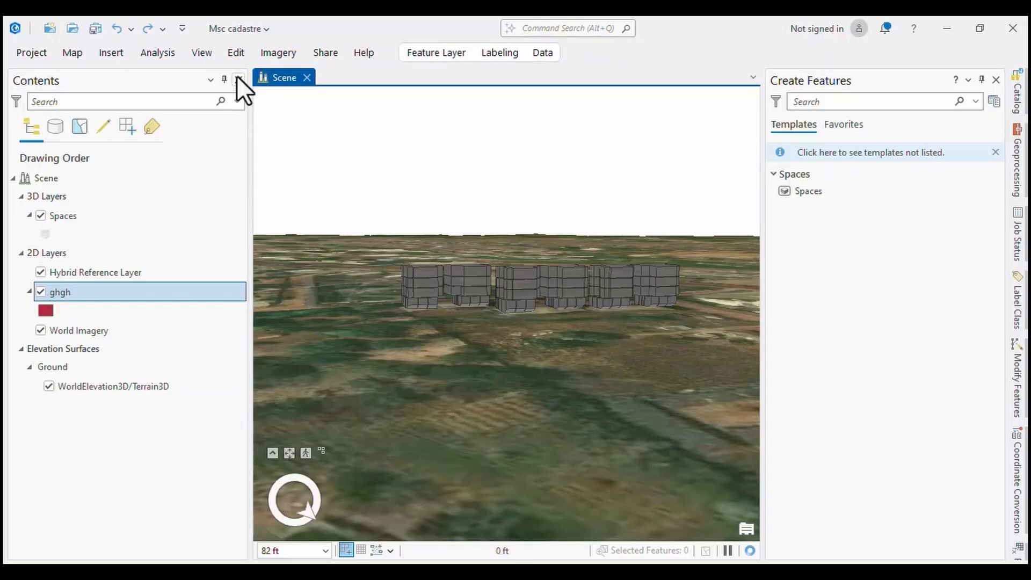
{"action": "left_click", "coordinate": [235, 53]}
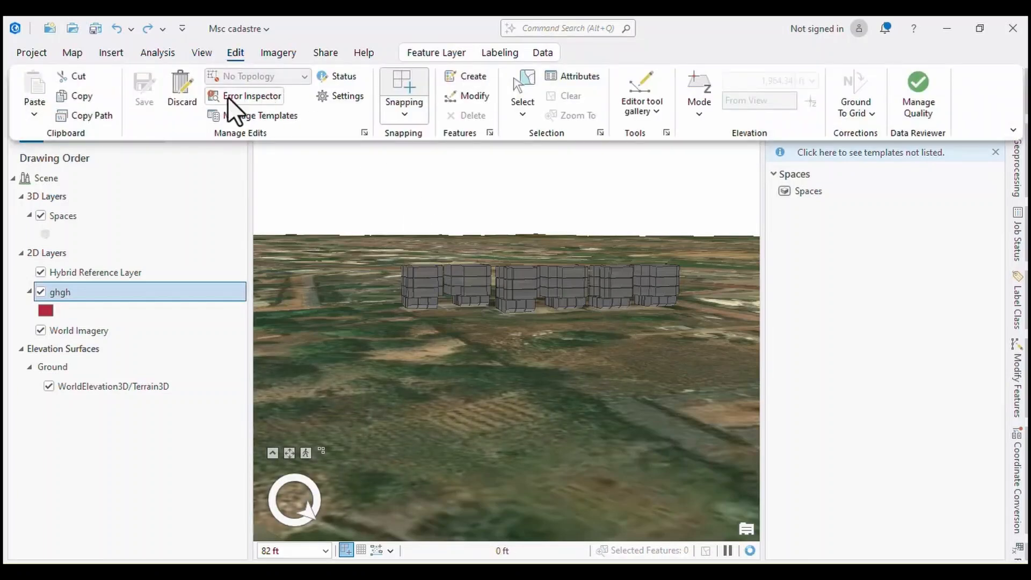
{"action": "left_click", "coordinate": [176, 91]}
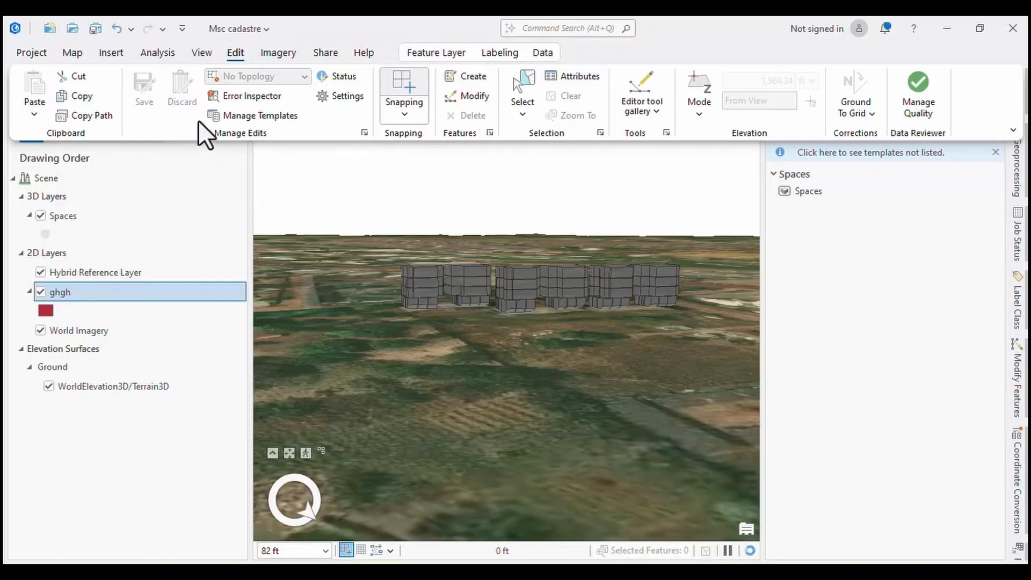
{"action": "scroll", "coordinate": [627, 313], "scroll_direction": "up", "scroll_amount": 5}
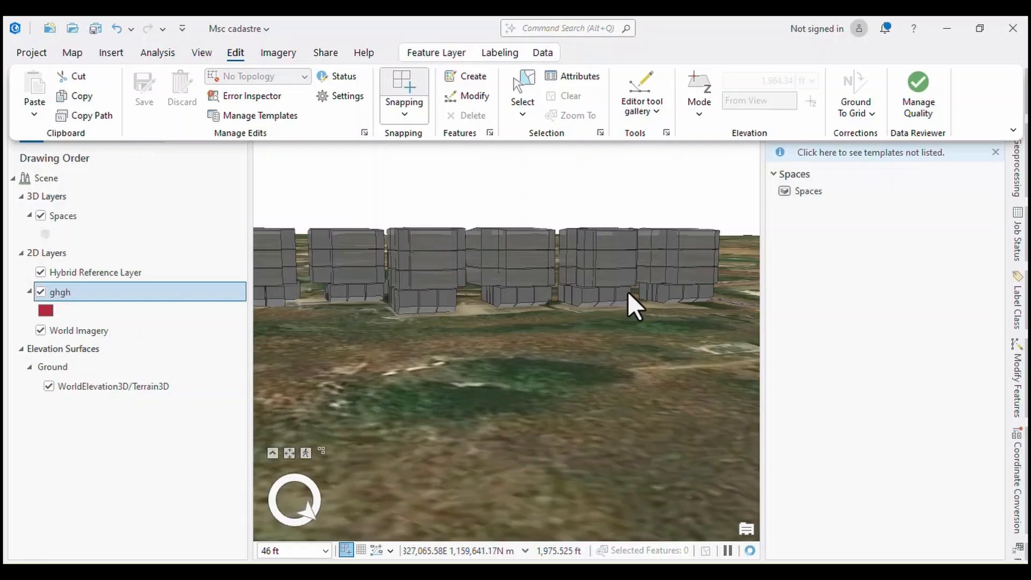
{"action": "scroll", "coordinate": [520, 292], "scroll_direction": "up", "scroll_amount": 2}
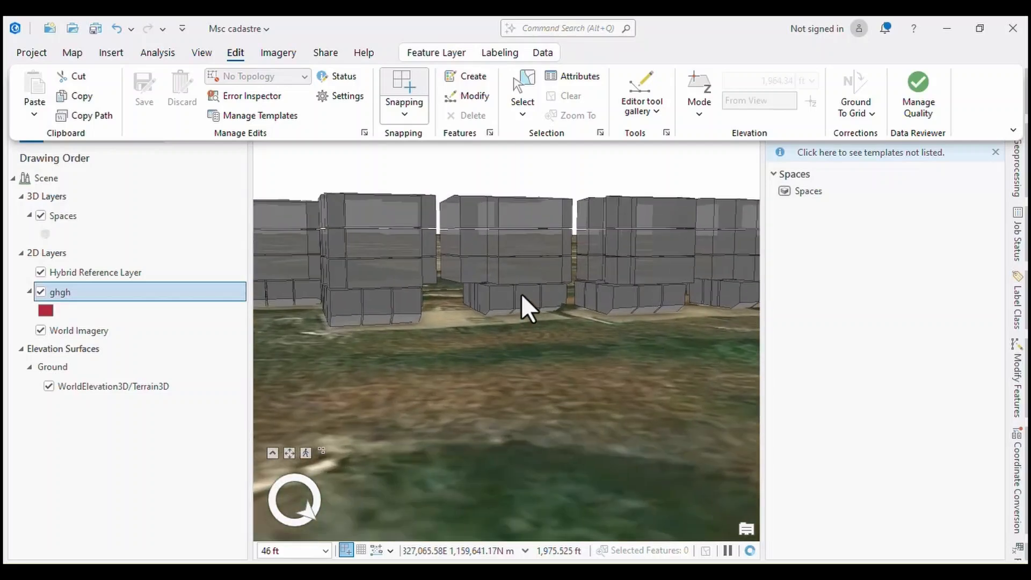
{"action": "left_click", "coordinate": [552, 298]}
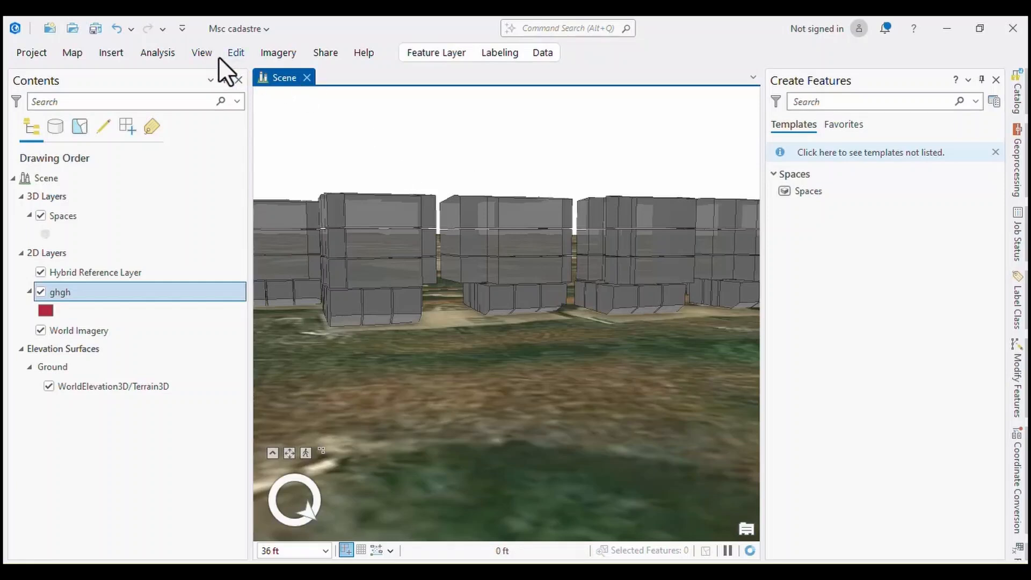
Browse the gallery of editor tools from Alignment to Maritime Cartography and activate the Split tool.
{"action": "left_click", "coordinate": [236, 52]}
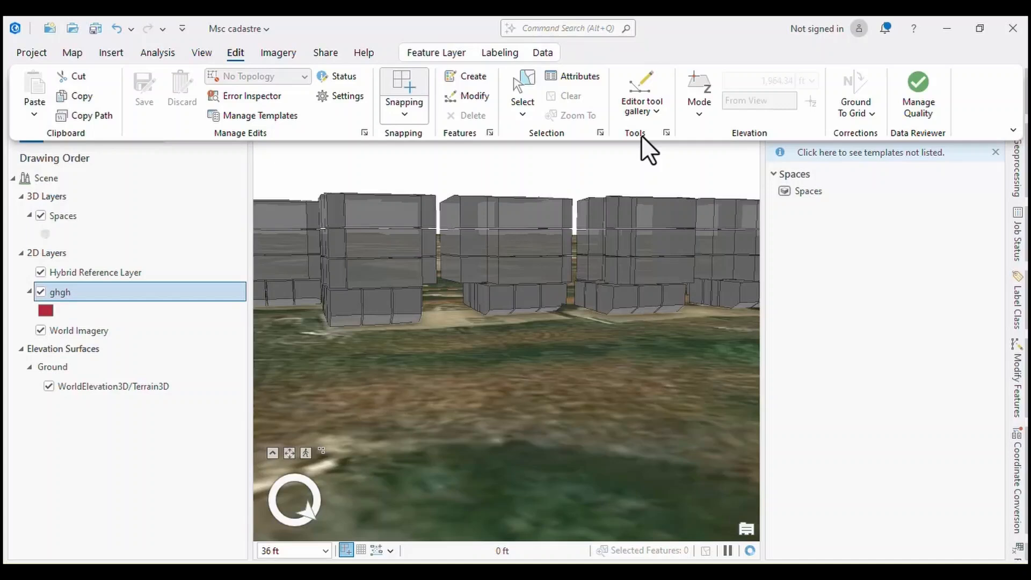
{"action": "left_click", "coordinate": [656, 110]}
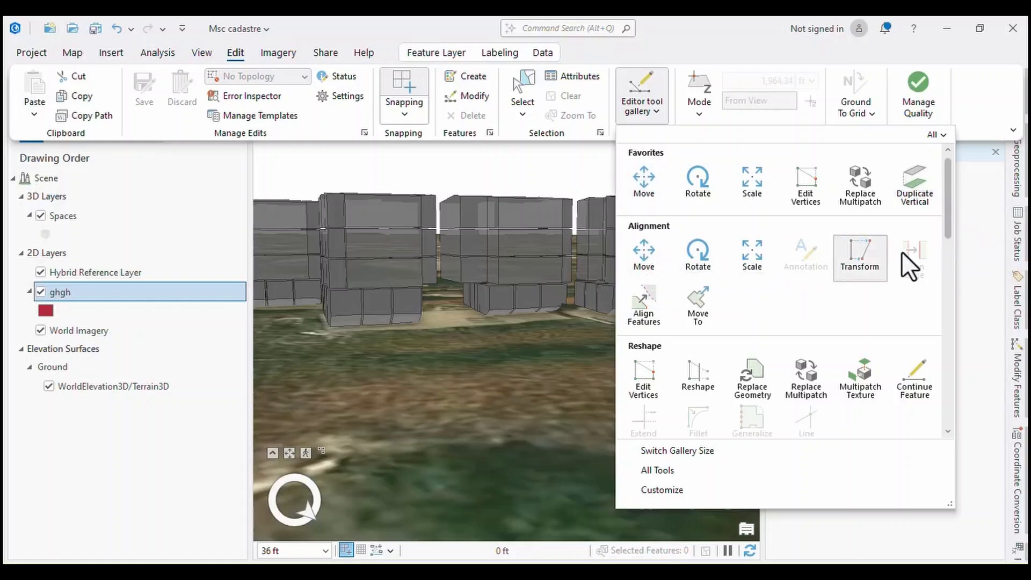
{"action": "scroll", "coordinate": [687, 408], "scroll_direction": "down", "scroll_amount": 3}
{"action": "scroll", "coordinate": [690, 365], "scroll_direction": "down", "scroll_amount": 6}
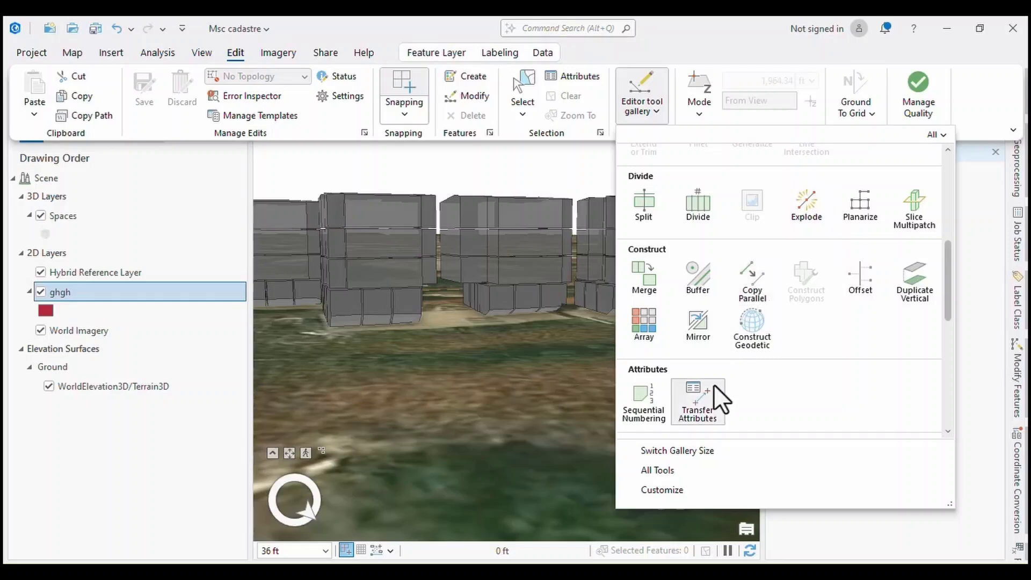
{"action": "scroll", "coordinate": [708, 386], "scroll_direction": "down", "scroll_amount": 8}
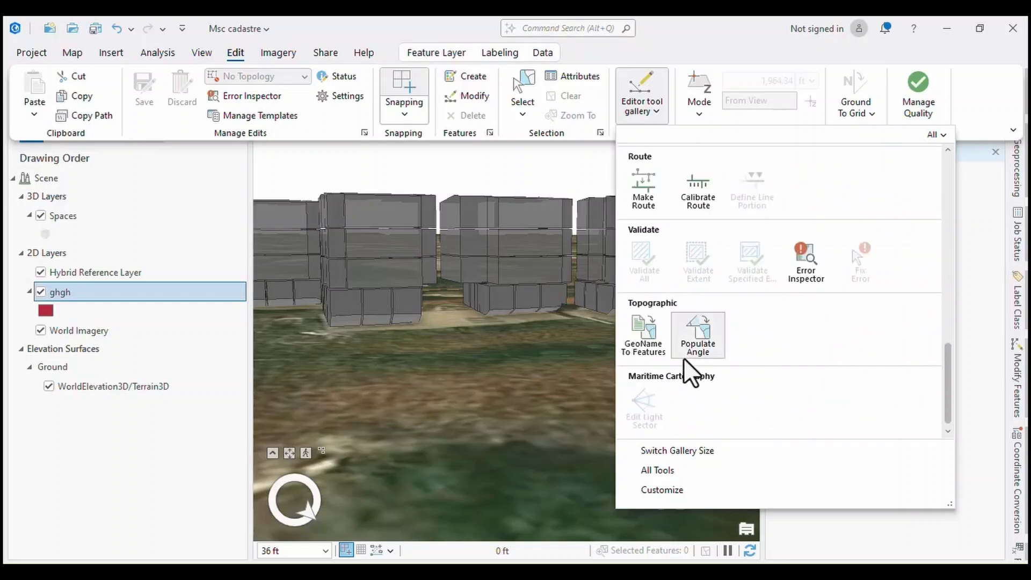
{"action": "scroll", "coordinate": [692, 311], "scroll_direction": "up", "scroll_amount": 8}
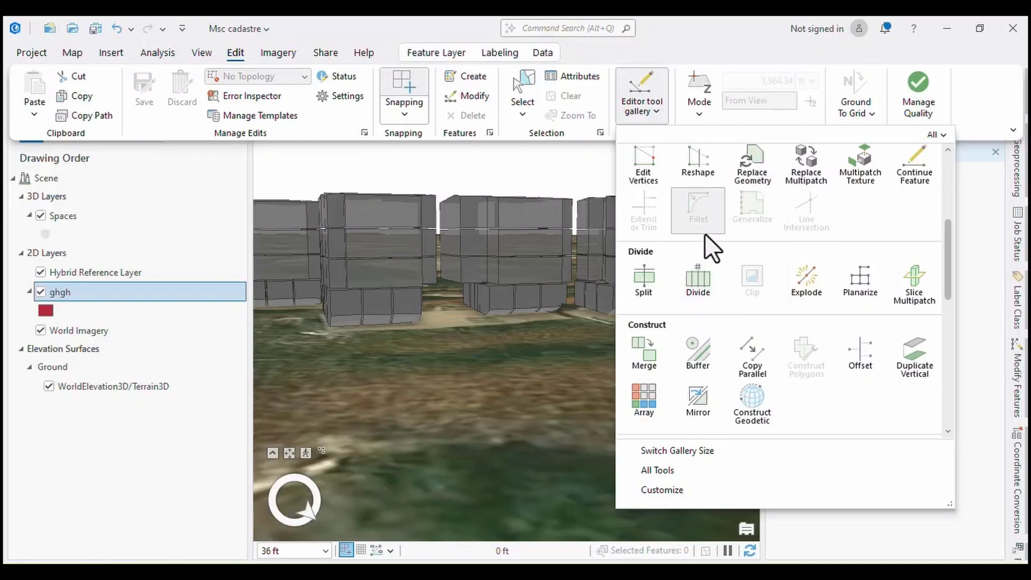
{"action": "left_click", "coordinate": [642, 276]}
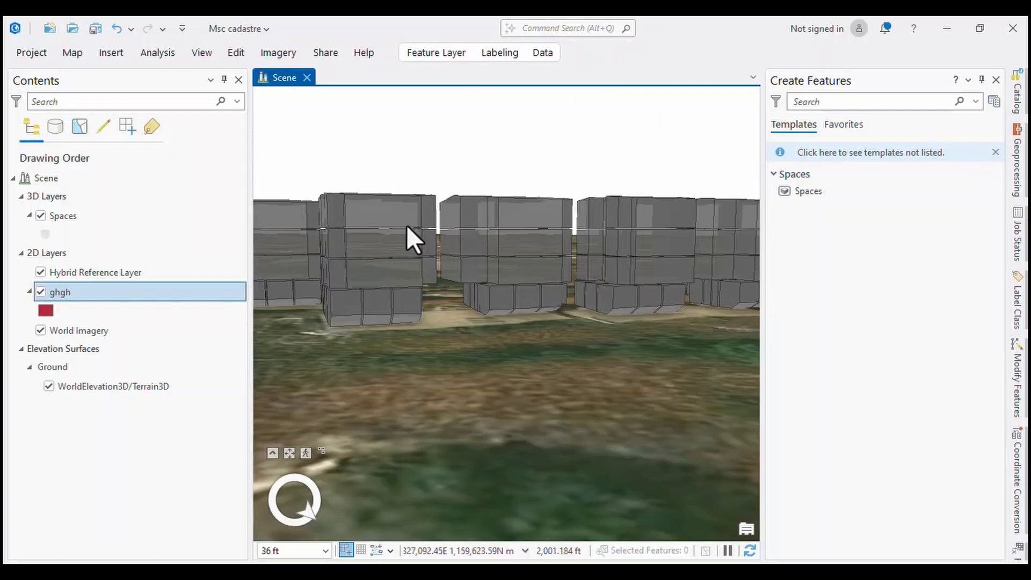
{"action": "scroll", "coordinate": [409, 237], "scroll_direction": "down", "scroll_amount": 3}
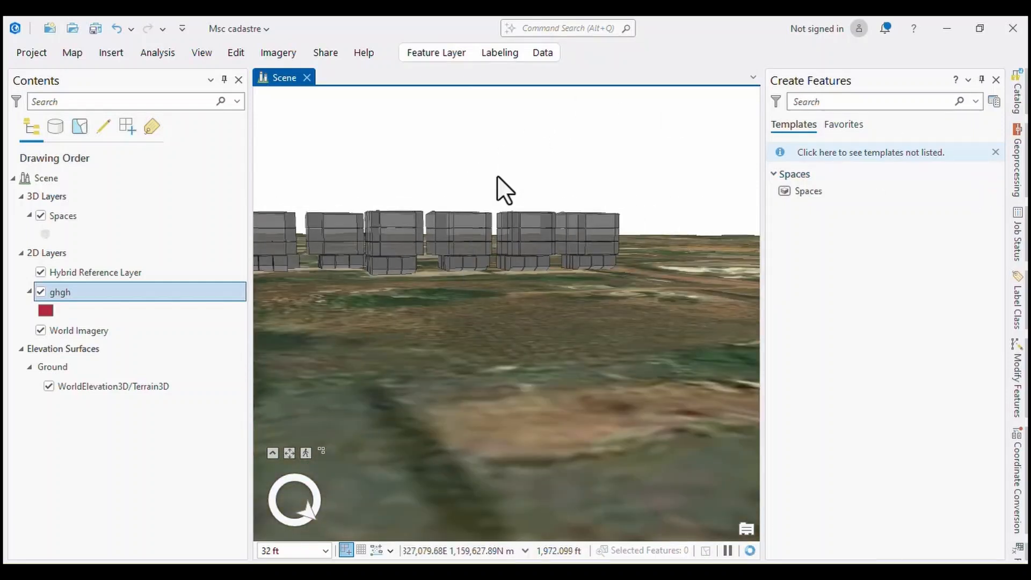
Examine the Reshape, Divide and Construct tools in the editor tool gallery, including the Explode and Reshape descriptions.
{"action": "left_click", "coordinate": [230, 55]}
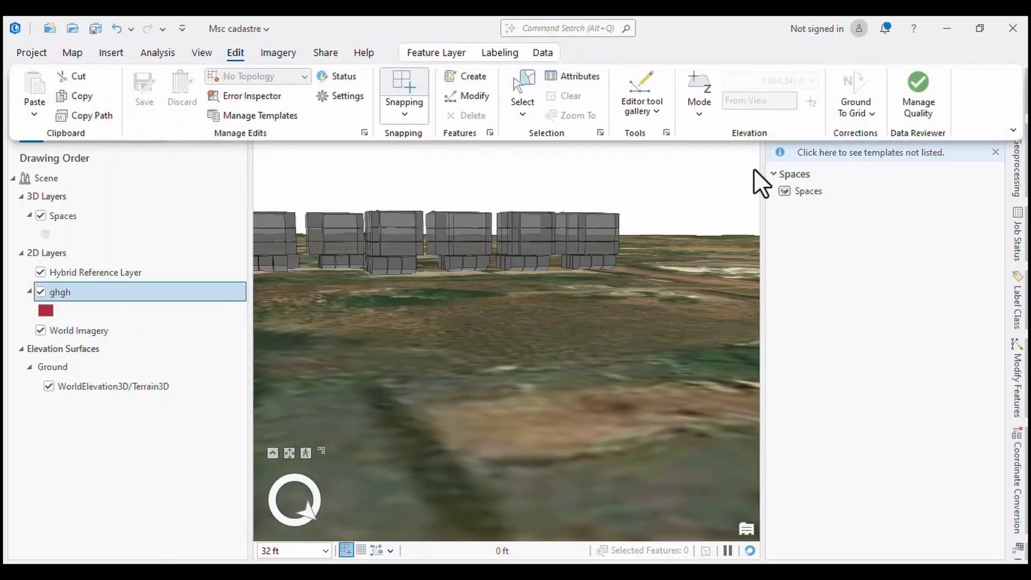
{"action": "left_click", "coordinate": [658, 110]}
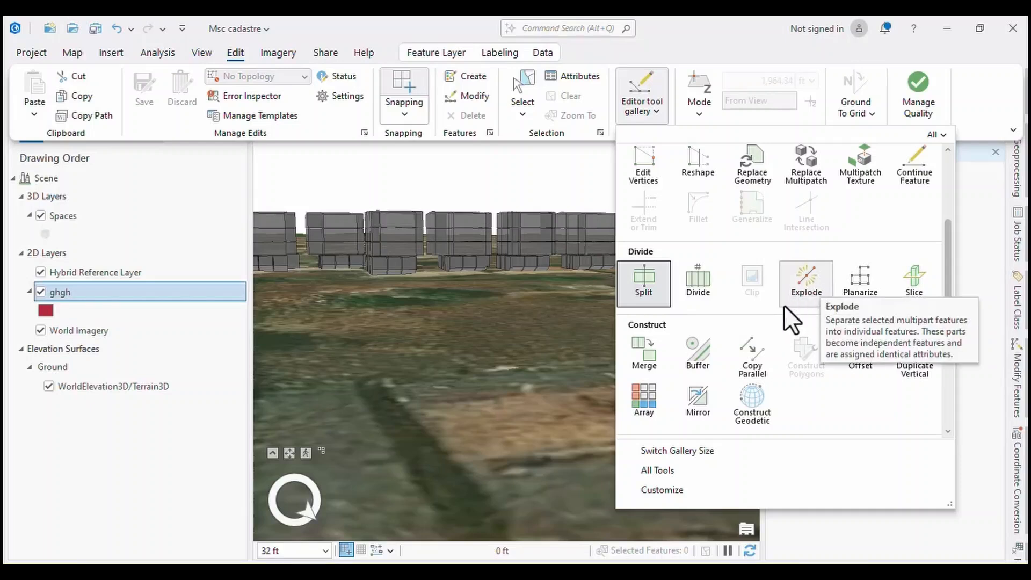
{"action": "scroll", "coordinate": [696, 164], "scroll_direction": "up", "scroll_amount": 1}
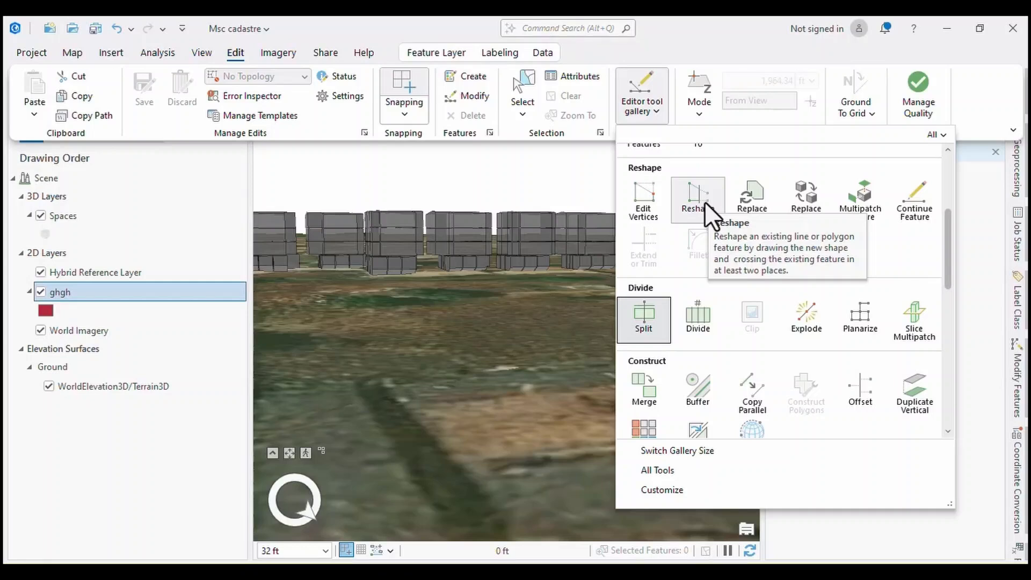
{"action": "scroll", "coordinate": [705, 201], "scroll_direction": "down", "scroll_amount": 2}
Toggle snapping off and back on, and enable tangent snapping.
{"action": "left_click", "coordinate": [401, 115]}
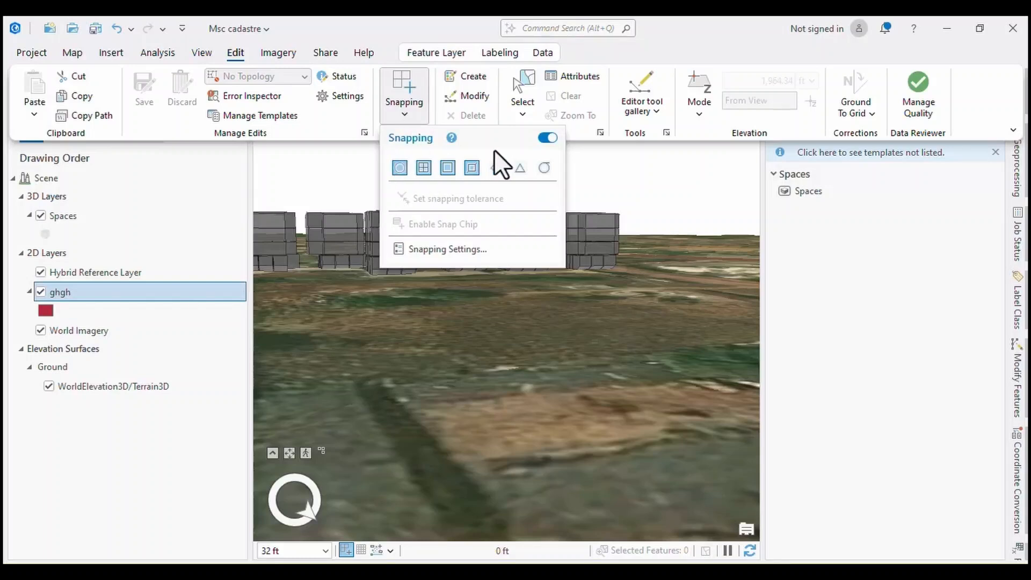
{"action": "left_click", "coordinate": [547, 138]}
{"action": "left_click", "coordinate": [546, 138]}
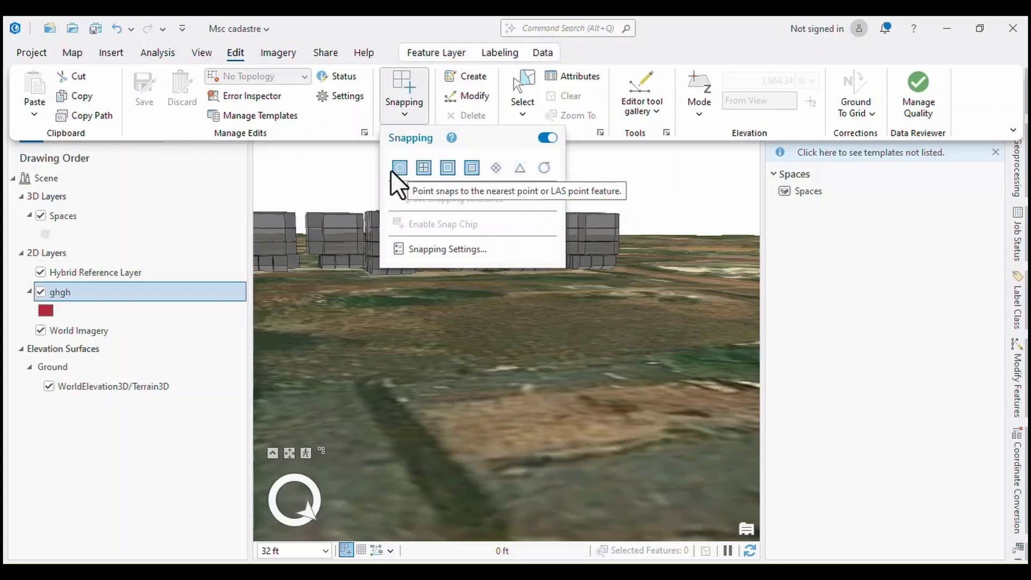
{"action": "left_click", "coordinate": [543, 168]}
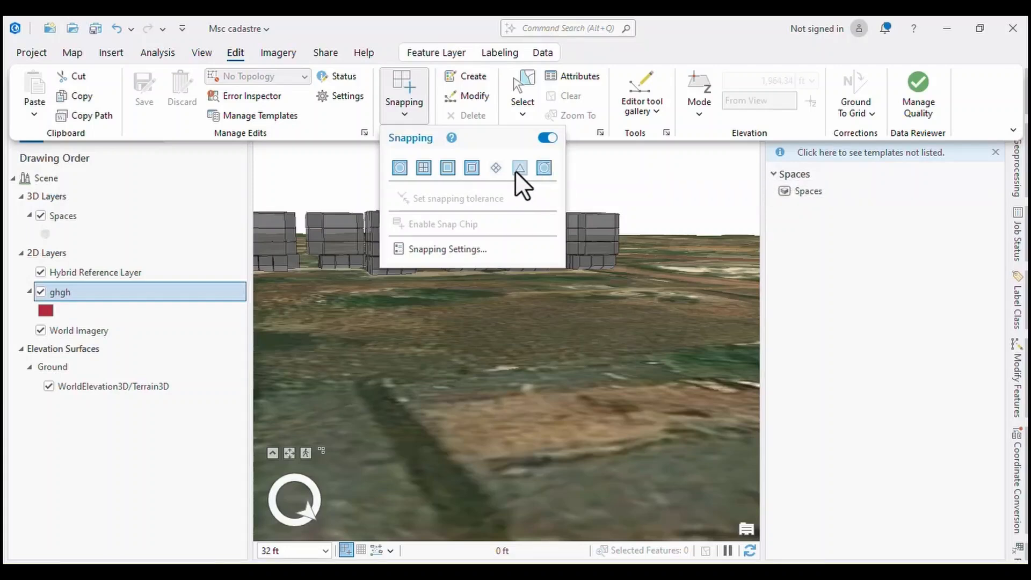
Enable intersection snapping and review the editor settings pages from Snapping through Grid, Constraints, Field Mapping and Topology to User Interface.
{"action": "left_click", "coordinate": [491, 169]}
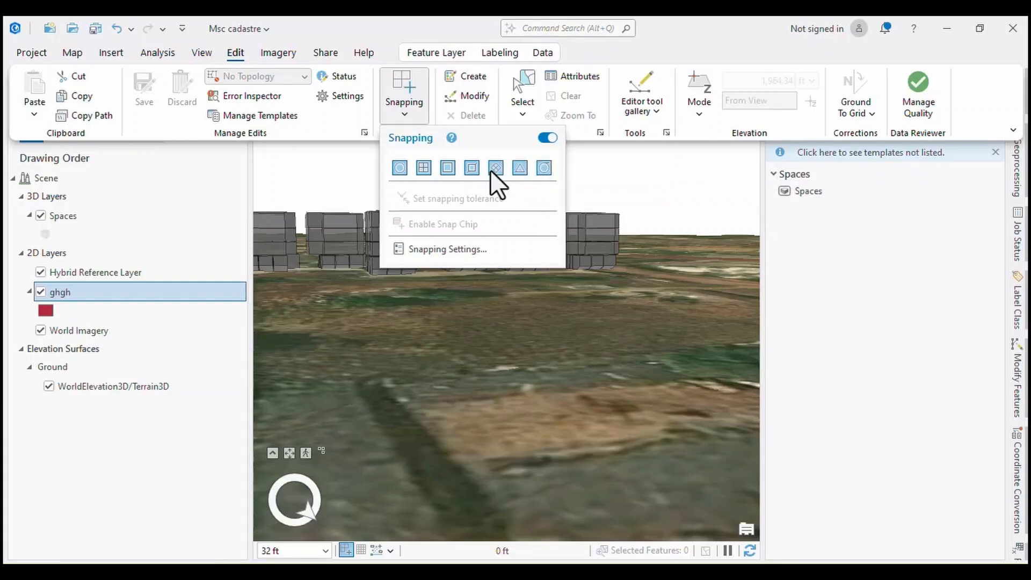
{"action": "left_click", "coordinate": [445, 249]}
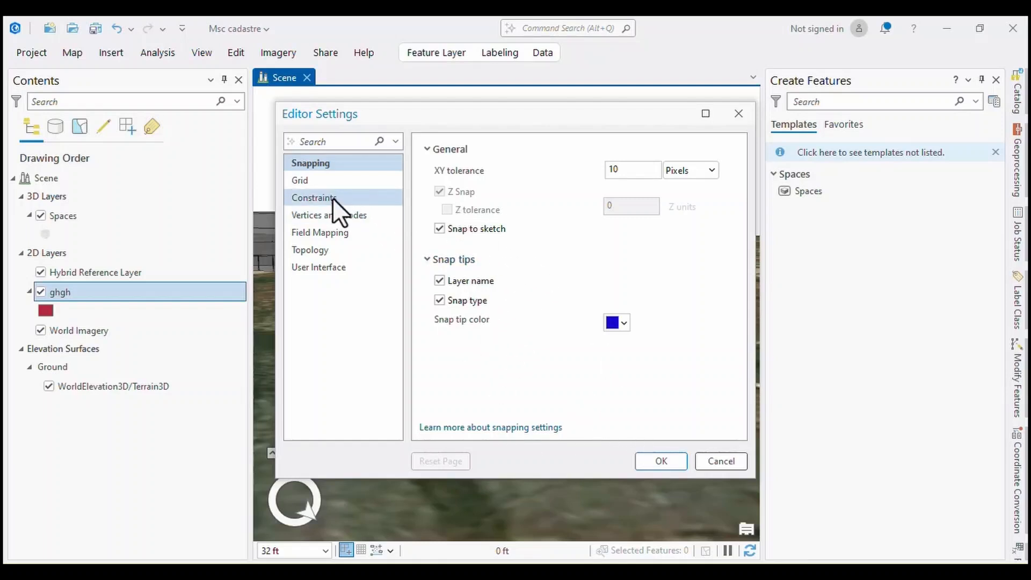
{"action": "left_click", "coordinate": [319, 182]}
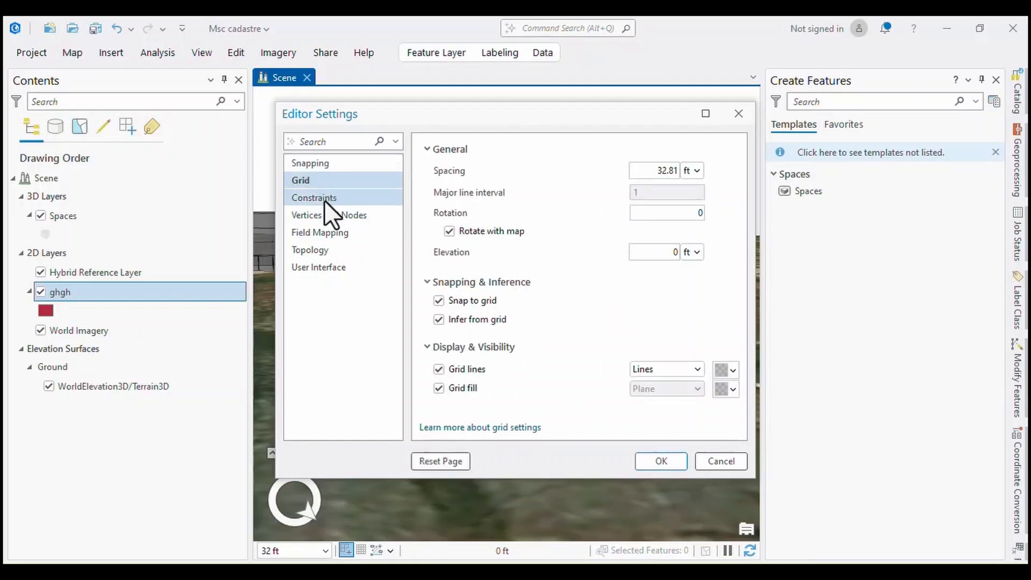
{"action": "left_click", "coordinate": [324, 199]}
{"action": "left_click", "coordinate": [323, 216]}
{"action": "left_click", "coordinate": [318, 231]}
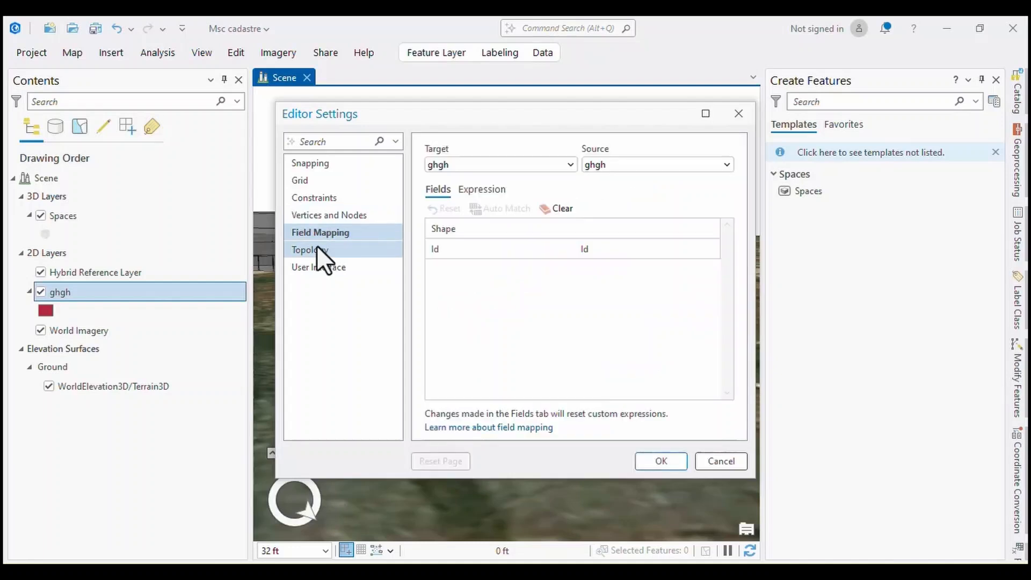
{"action": "left_click", "coordinate": [316, 248]}
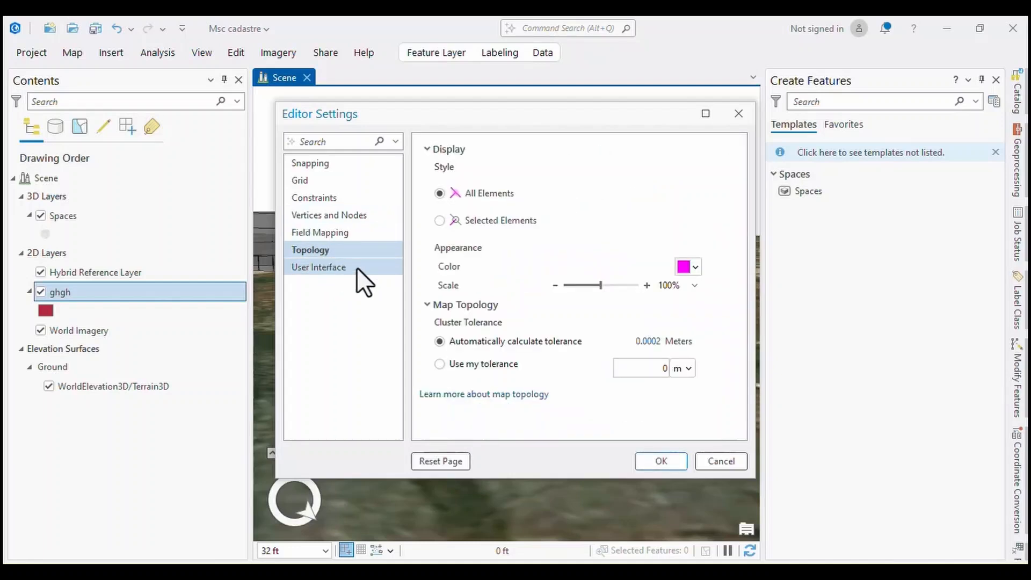
{"action": "left_click", "coordinate": [318, 270]}
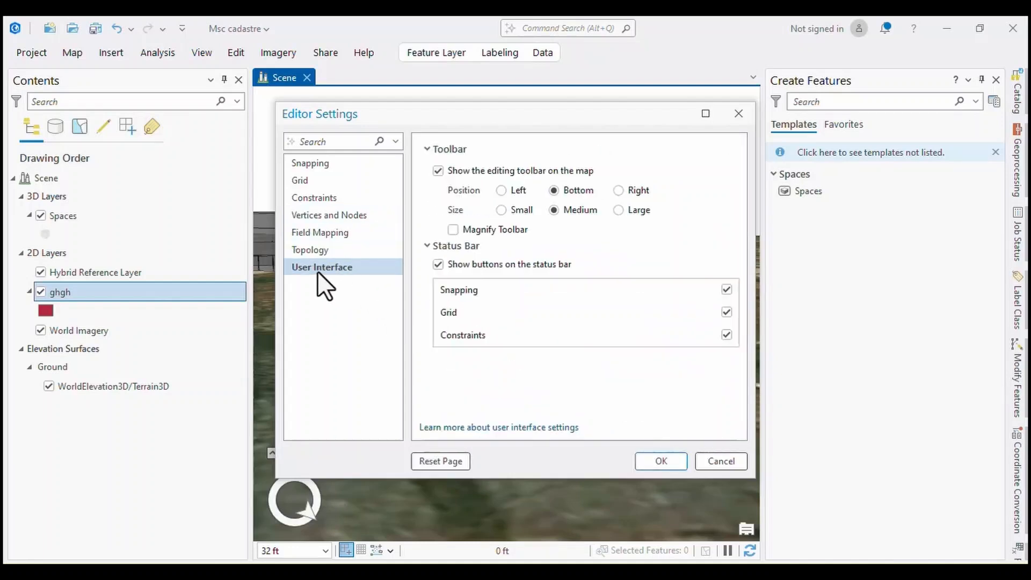
{"action": "left_click", "coordinate": [737, 114]}
Review the editor's User Interface settings again and examine the editing status of the scene's layers.
{"action": "left_click", "coordinate": [235, 53]}
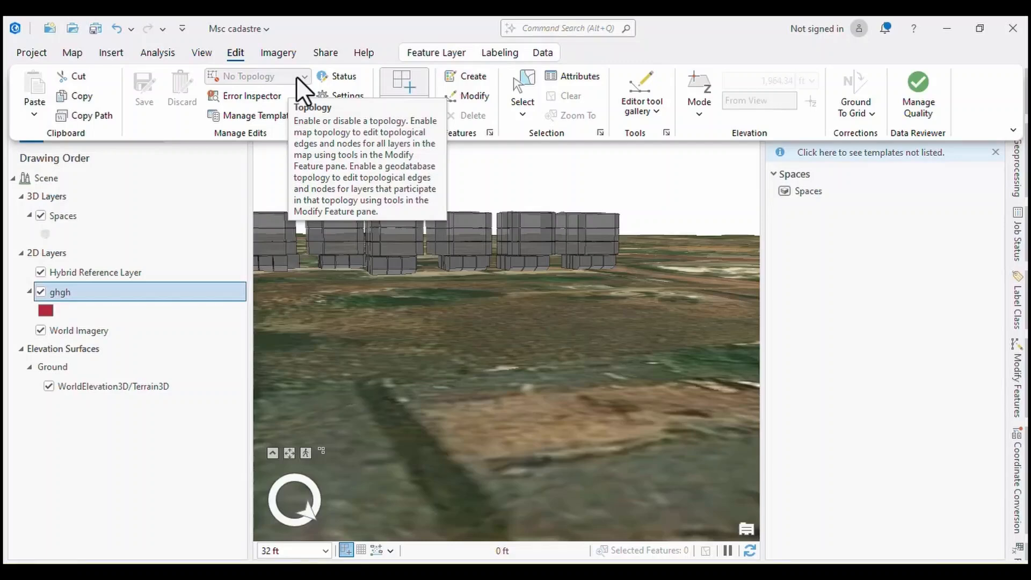
{"action": "left_click", "coordinate": [337, 95]}
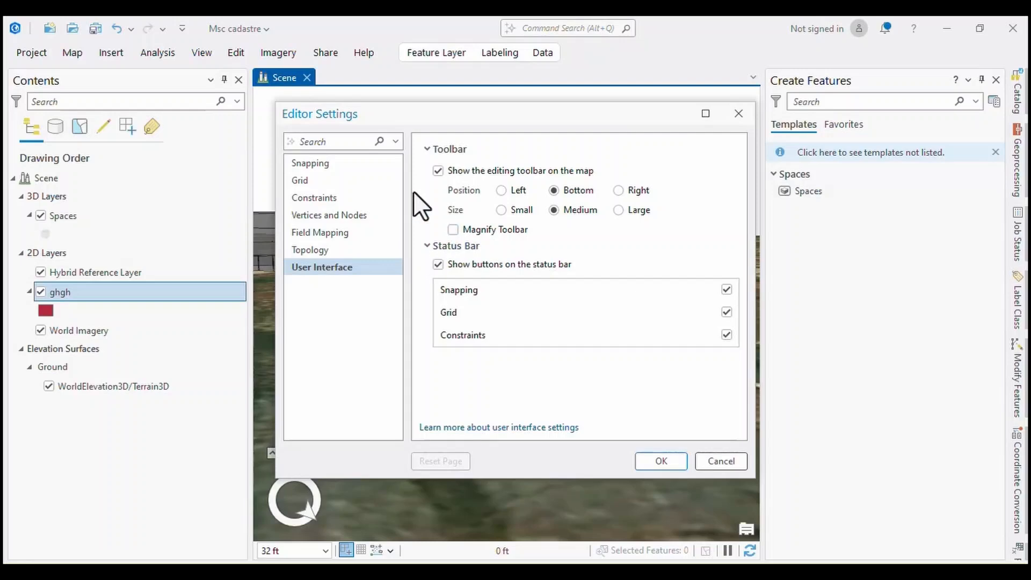
{"action": "left_click", "coordinate": [737, 114]}
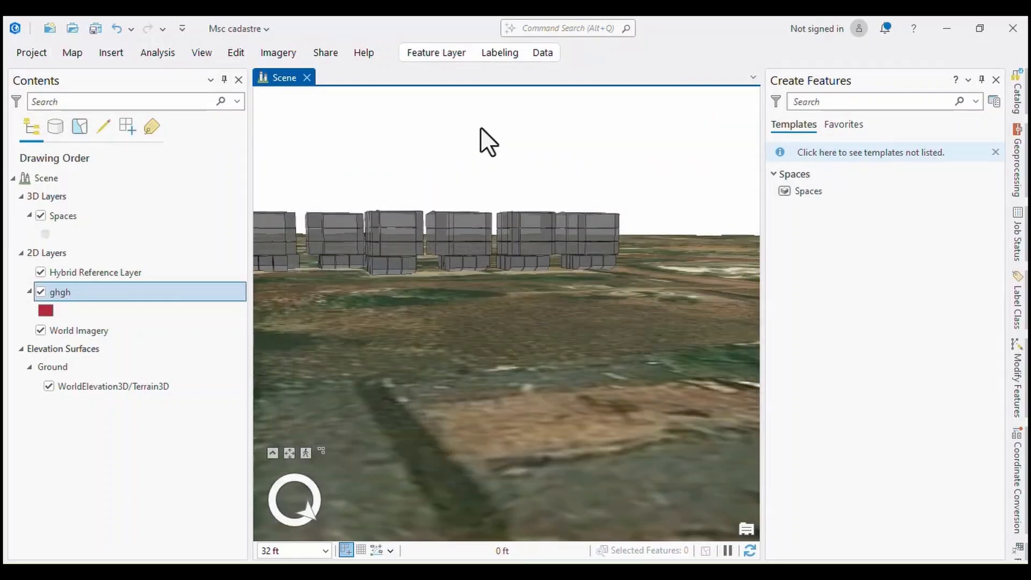
{"action": "left_click", "coordinate": [239, 56]}
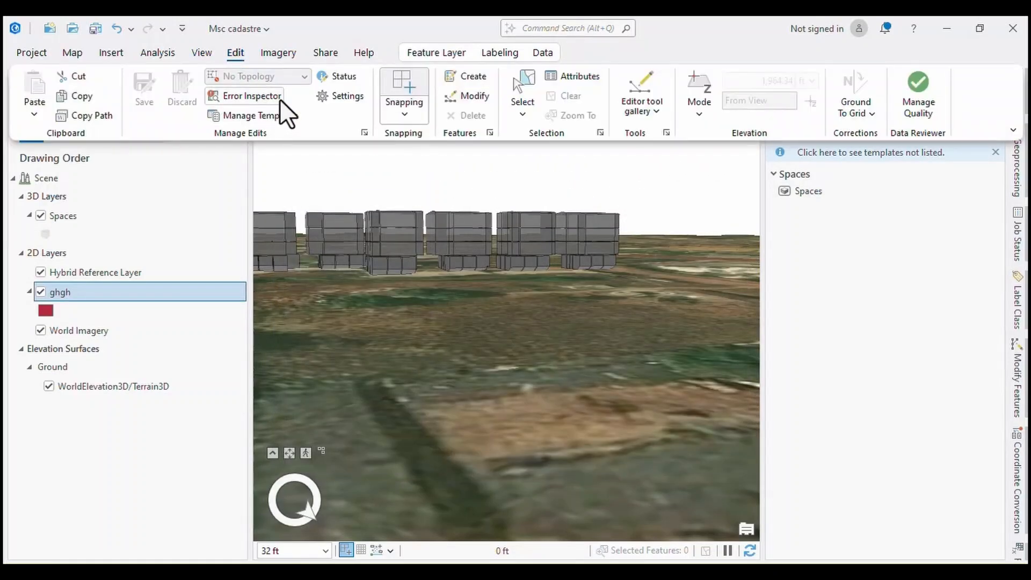
{"action": "left_click", "coordinate": [324, 78]}
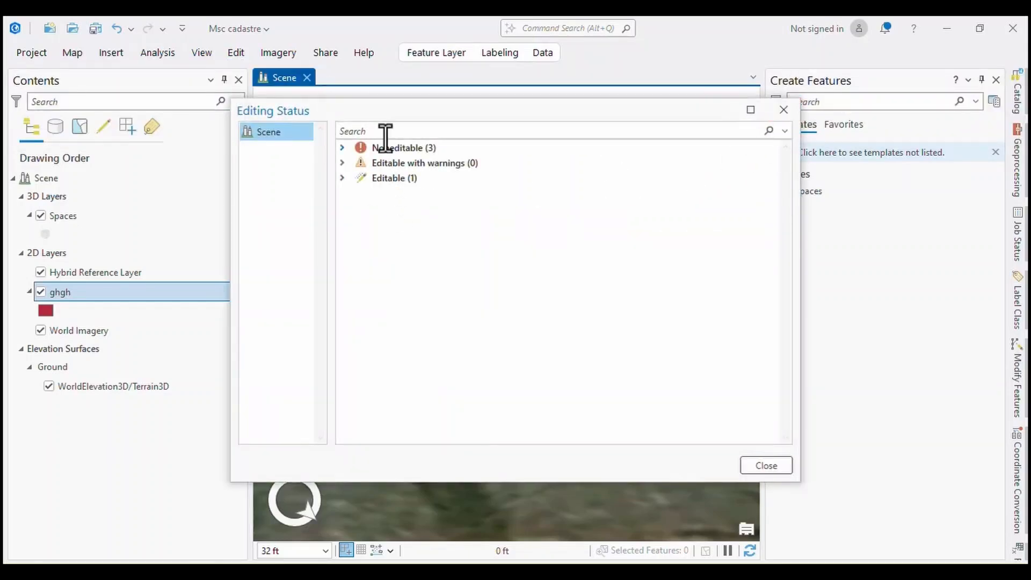
{"action": "left_click", "coordinate": [781, 111]}
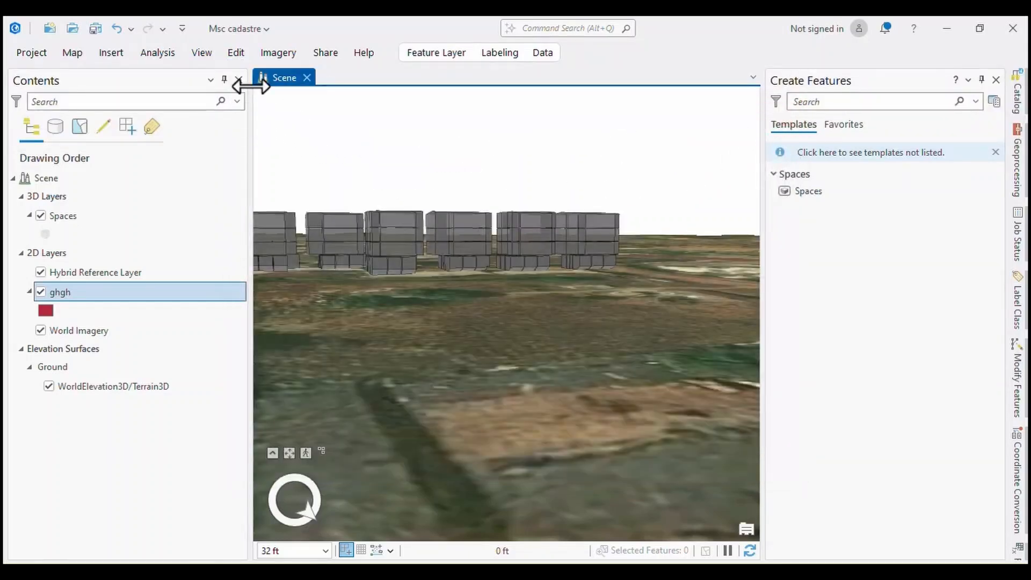
Show the Attributes pane and open the attribute table of the Spaces layer.
{"action": "left_click", "coordinate": [240, 54]}
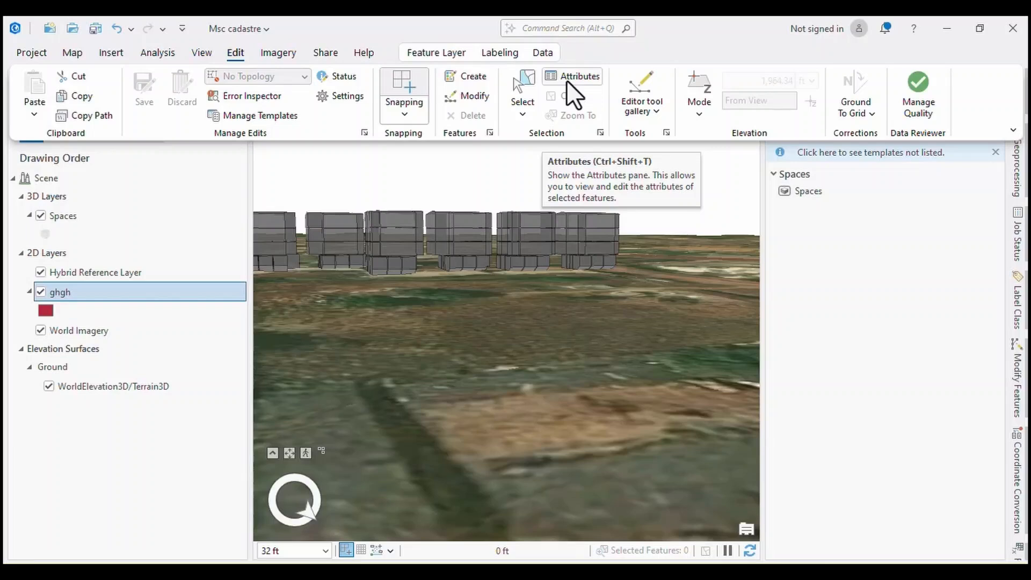
{"action": "left_click", "coordinate": [582, 75]}
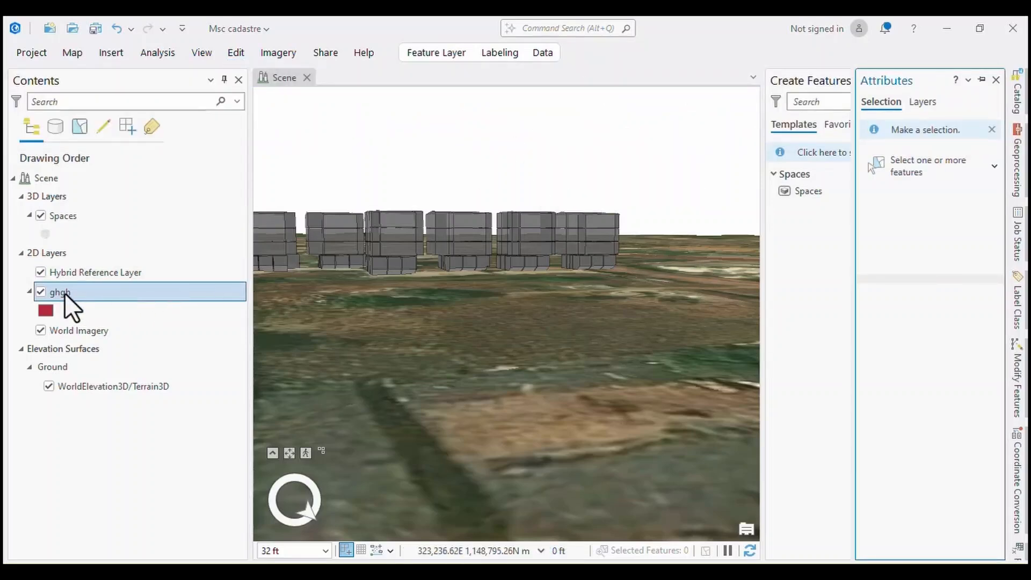
{"action": "right_click", "coordinate": [52, 216]}
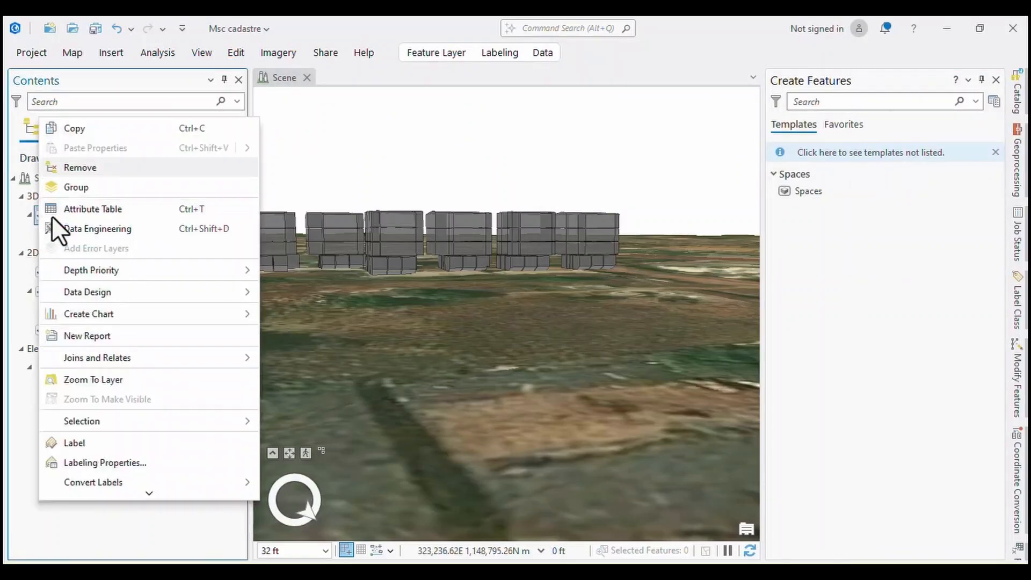
{"action": "left_click", "coordinate": [89, 209]}
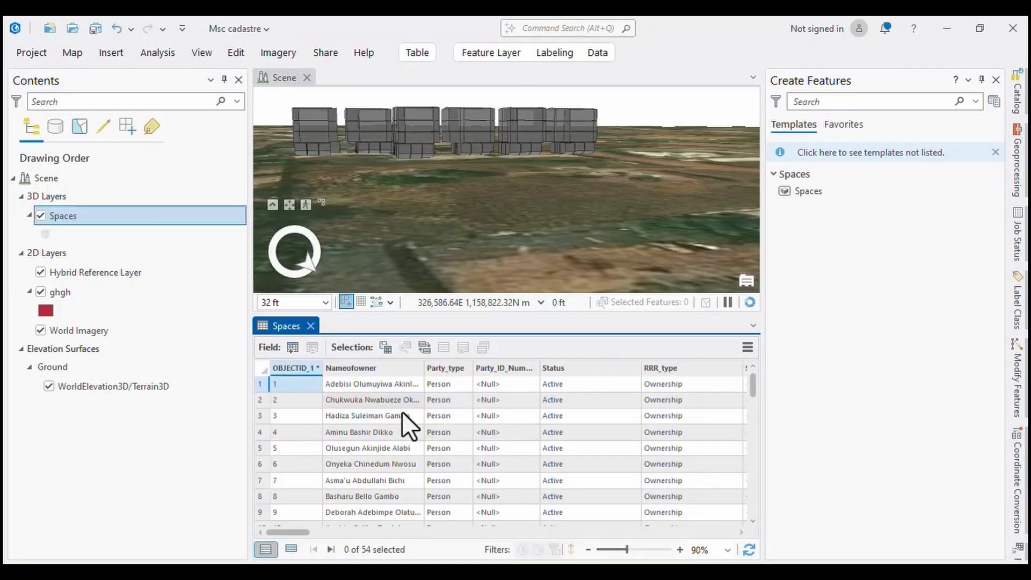
Examine the object ID, owner name, party type, party ID, status and RRR type columns of the Spaces table.
{"action": "left_click", "coordinate": [341, 371]}
{"action": "left_click", "coordinate": [294, 369]}
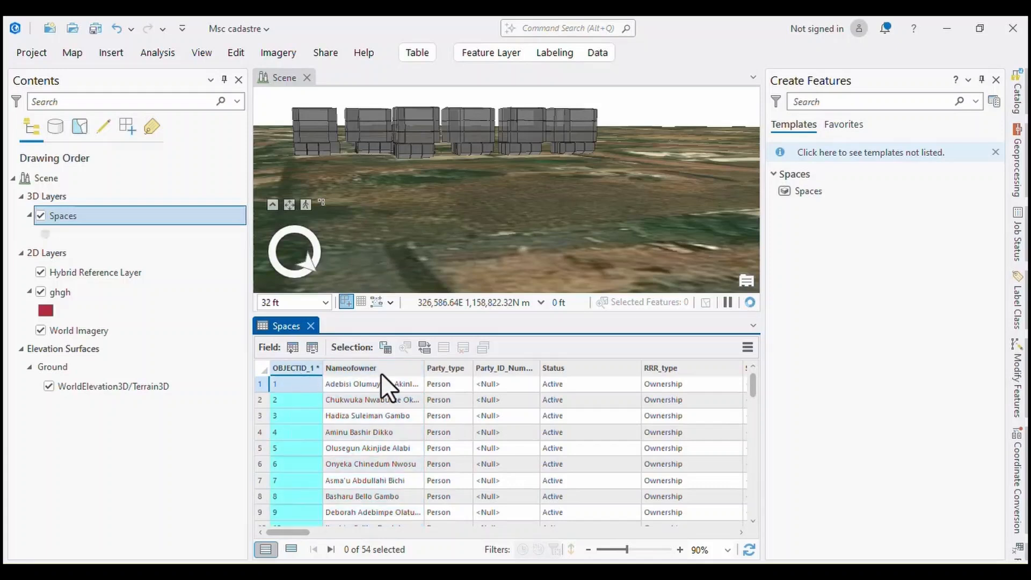
{"action": "left_click", "coordinate": [440, 369]}
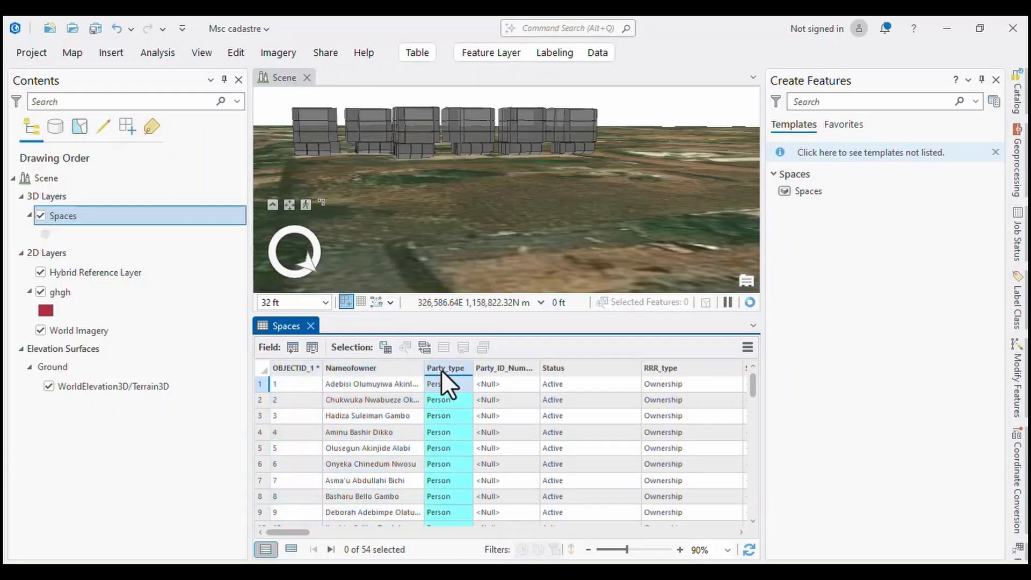
{"action": "left_click", "coordinate": [505, 369]}
{"action": "left_click", "coordinate": [554, 368]}
{"action": "left_click", "coordinate": [663, 369]}
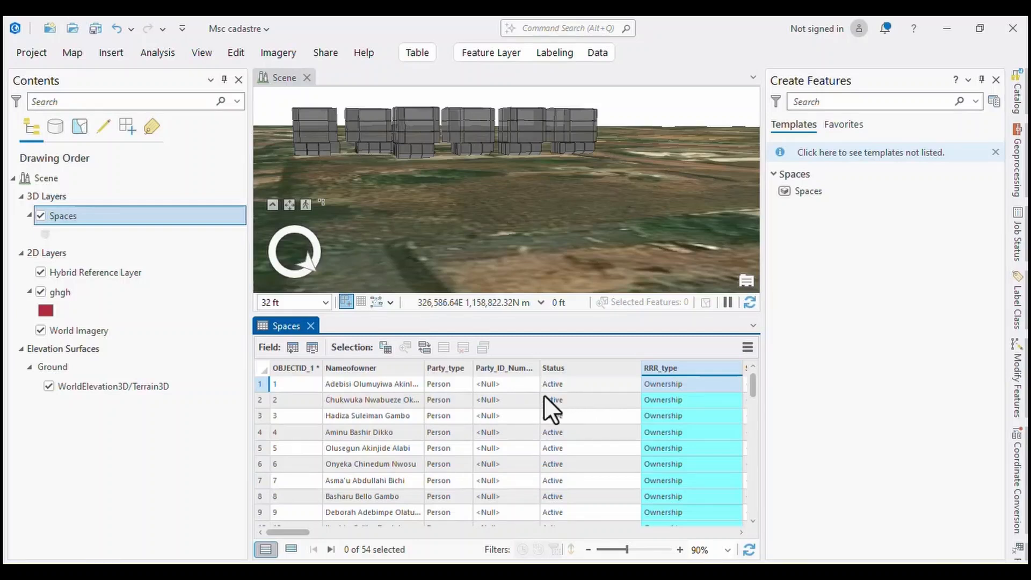
Enter the party ID number for the first record of the Spaces table, leaving the second record's ID unedited.
{"action": "left_click", "coordinate": [488, 387]}
{"action": "left_click", "coordinate": [489, 388]}
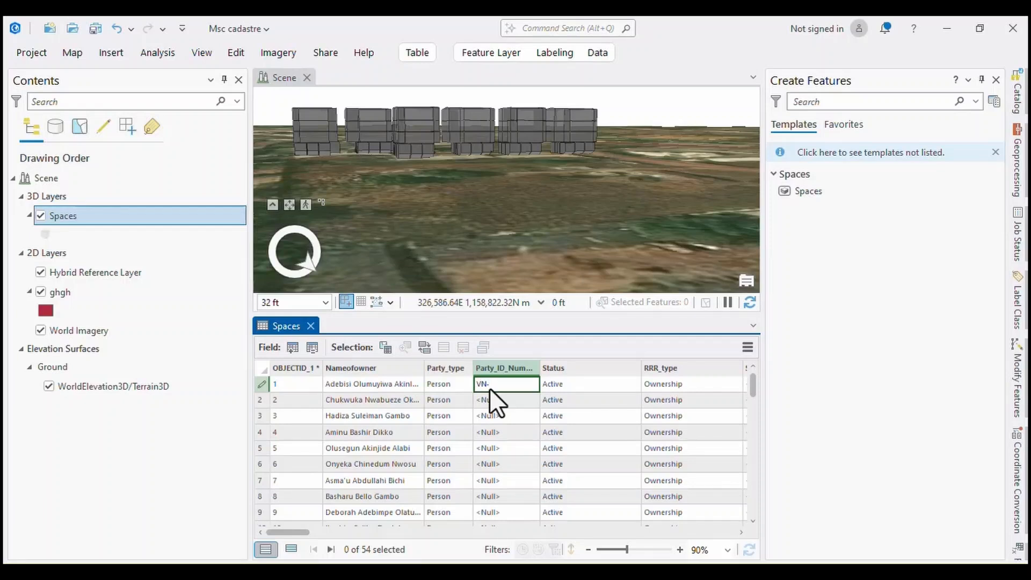
{"action": "type", "text": "VN-01-01-001"}
{"action": "left_click", "coordinate": [527, 432]}
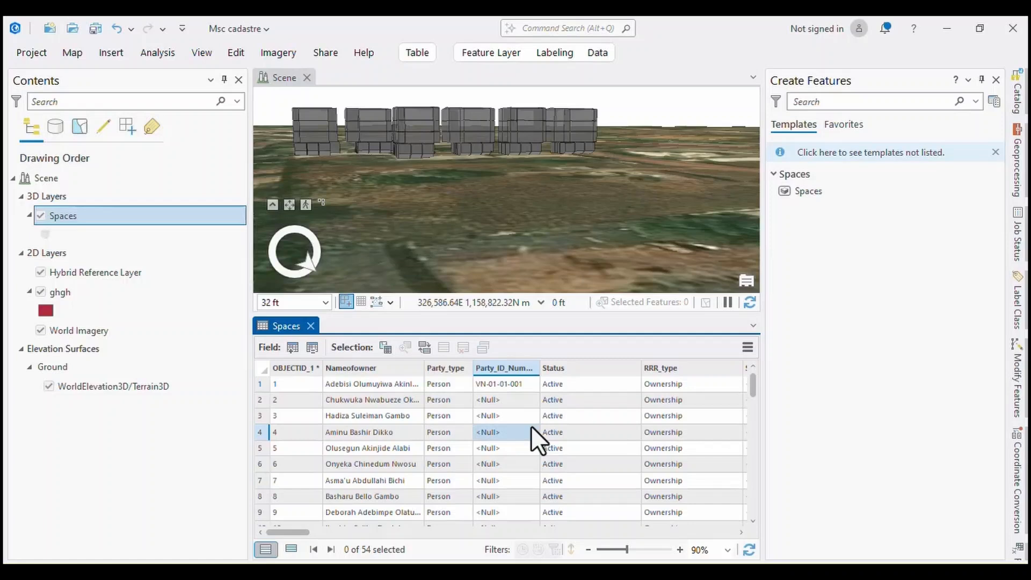
{"action": "left_click", "coordinate": [516, 386]}
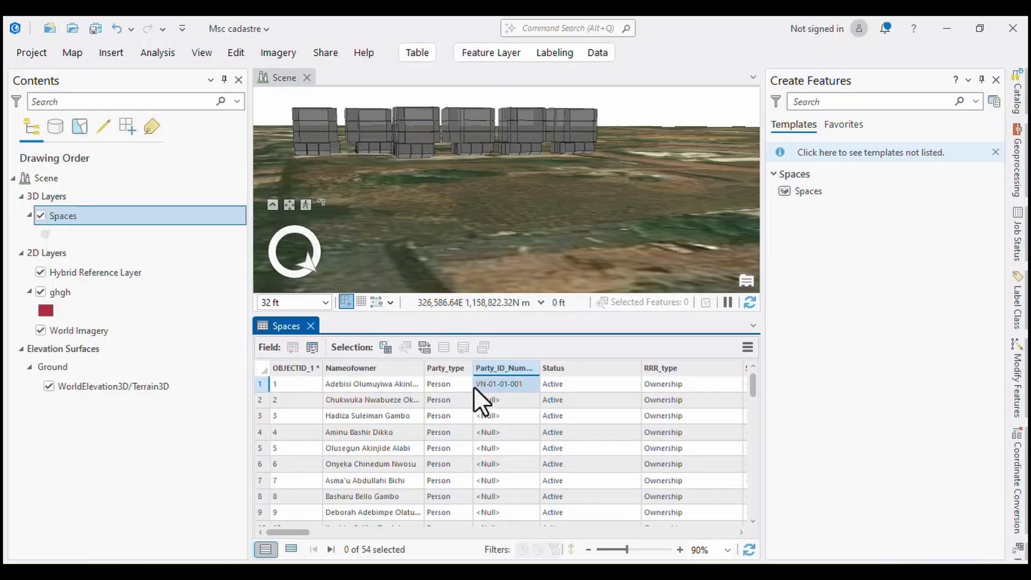
{"action": "double_click", "coordinate": [496, 402]}
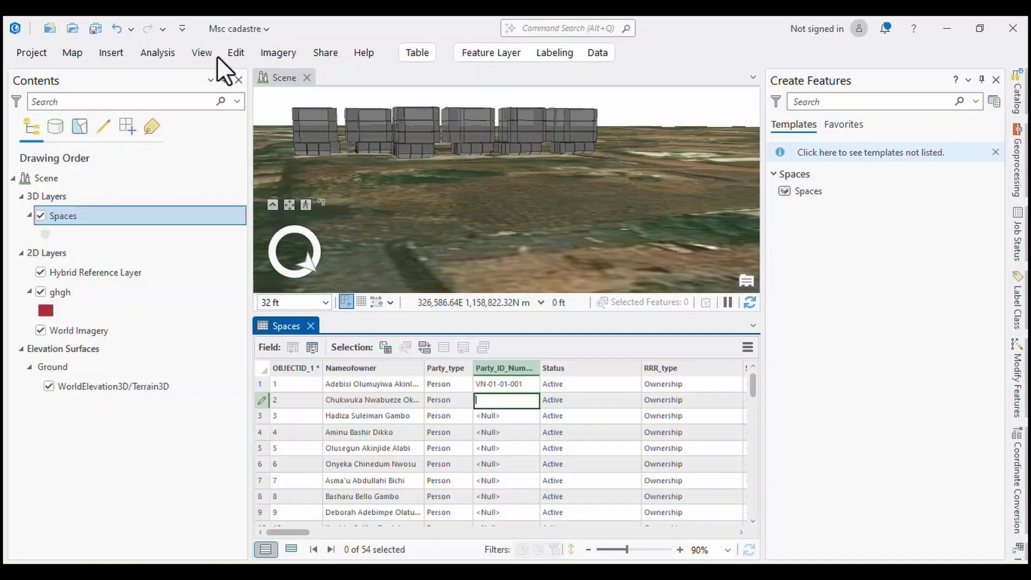
{"action": "key", "text": "Escape"}
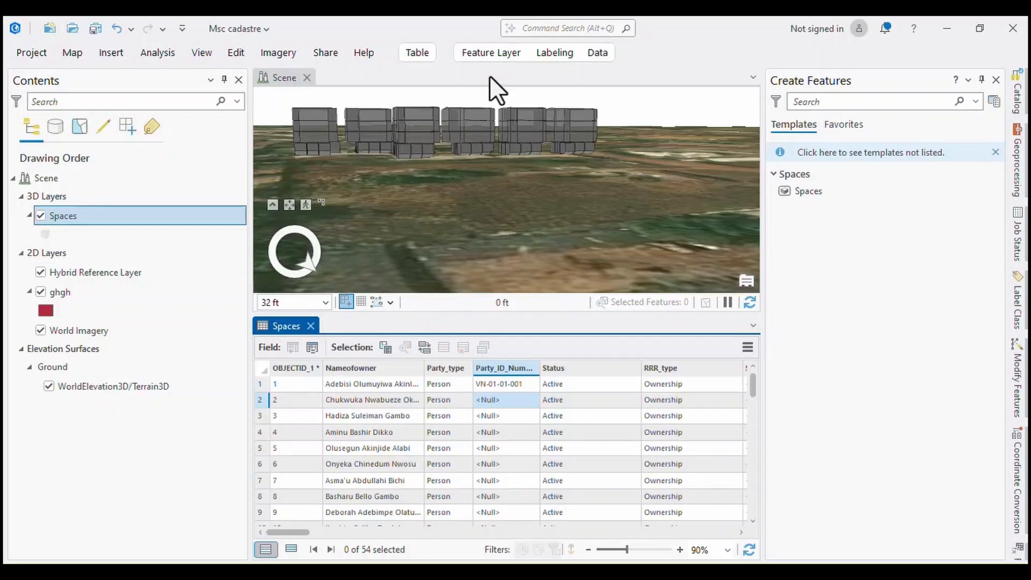
Show the Attributes pane for selecting features and activate the Manage Quality tools of Data Reviewer.
{"action": "left_click", "coordinate": [229, 51]}
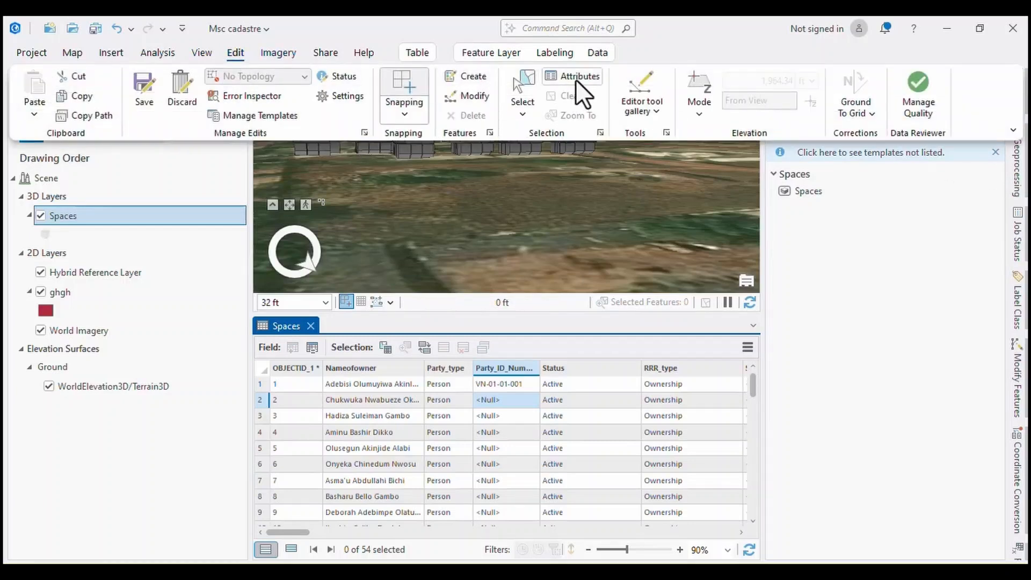
{"action": "left_click", "coordinate": [575, 77]}
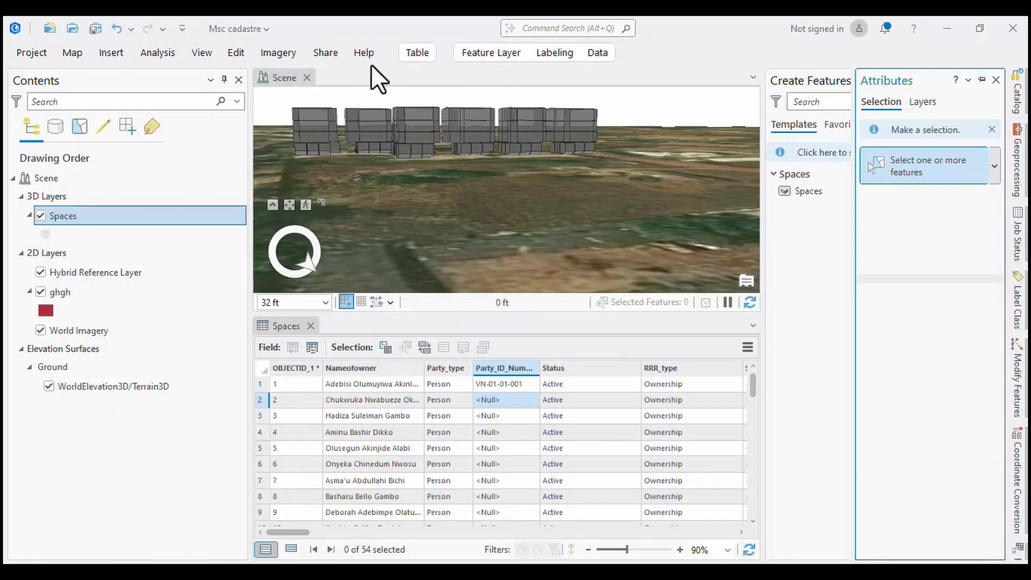
{"action": "left_click", "coordinate": [233, 57]}
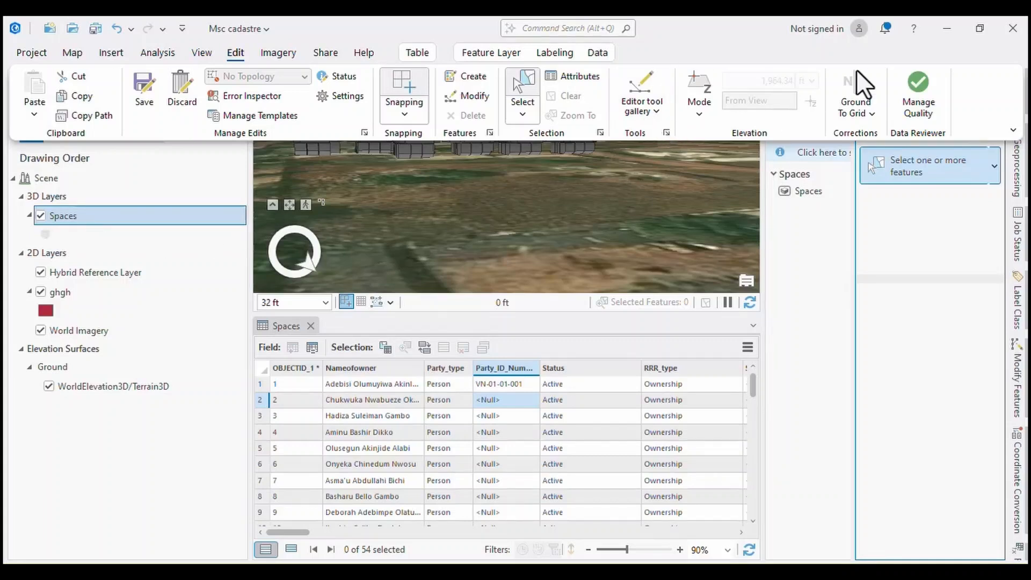
{"action": "left_click", "coordinate": [874, 118]}
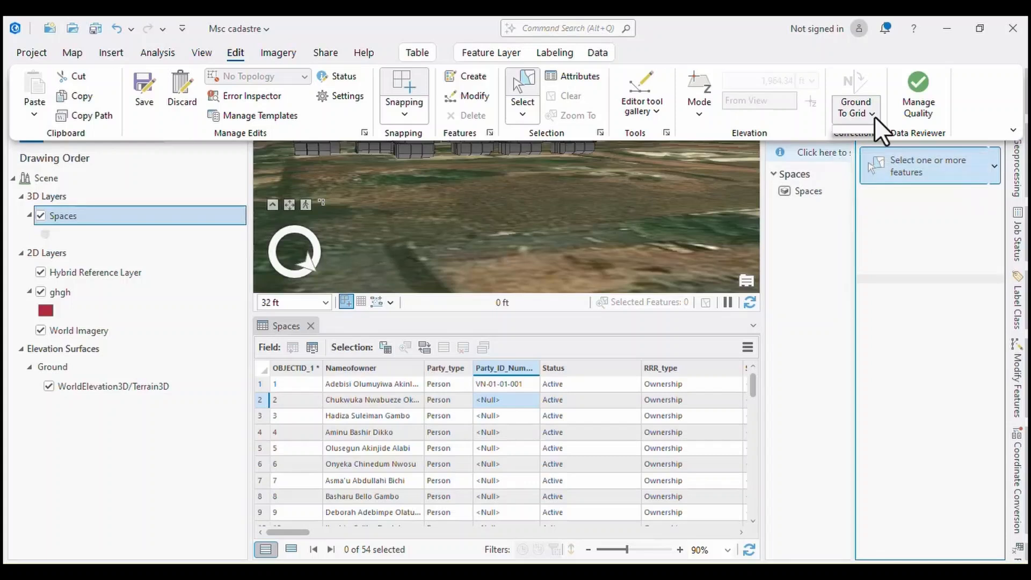
{"action": "left_click", "coordinate": [874, 118]}
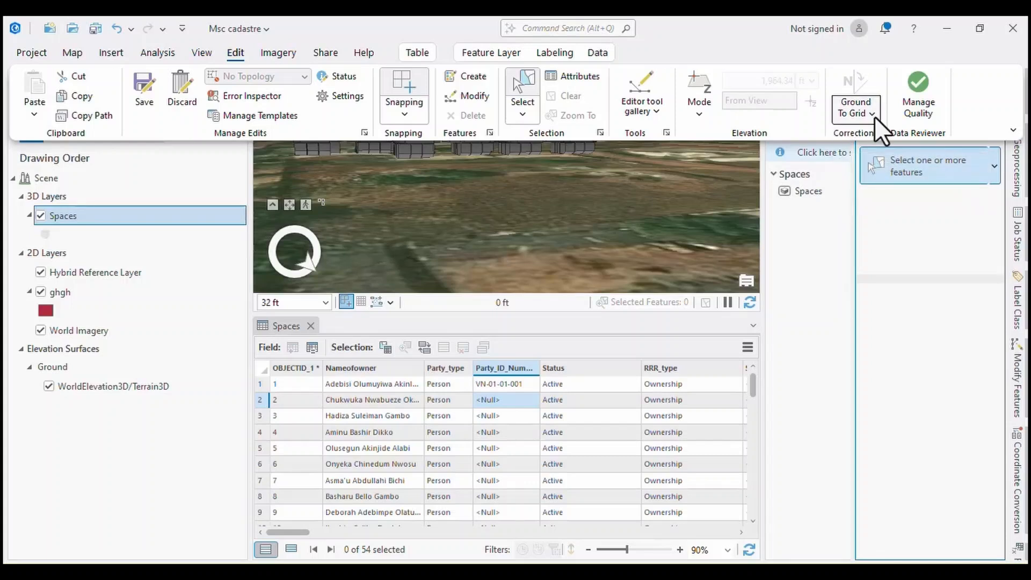
{"action": "left_click", "coordinate": [922, 102]}
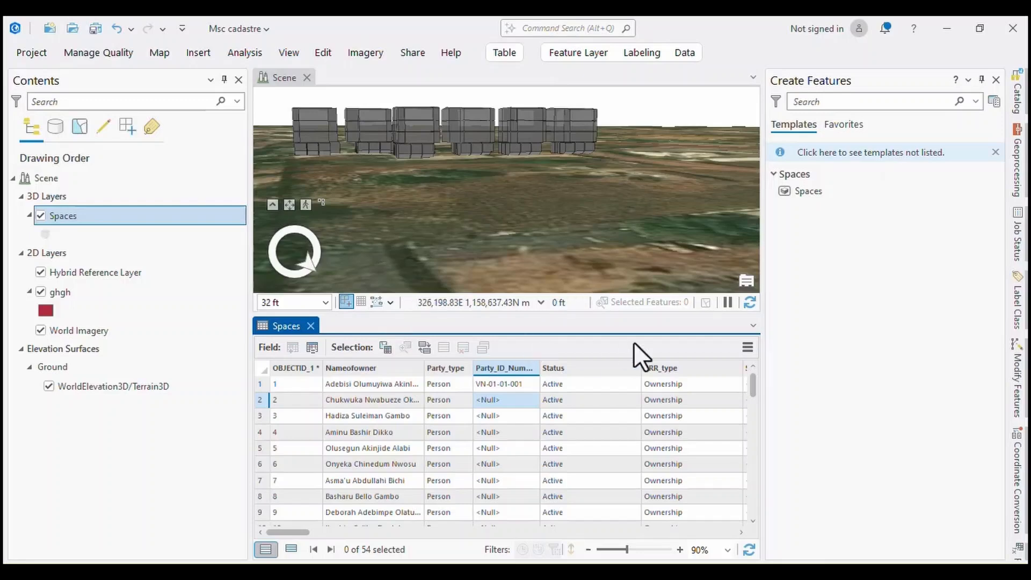
Close the Spaces table and select spaces of the fourth visible building with a freehand lasso.
{"action": "left_click", "coordinate": [310, 326]}
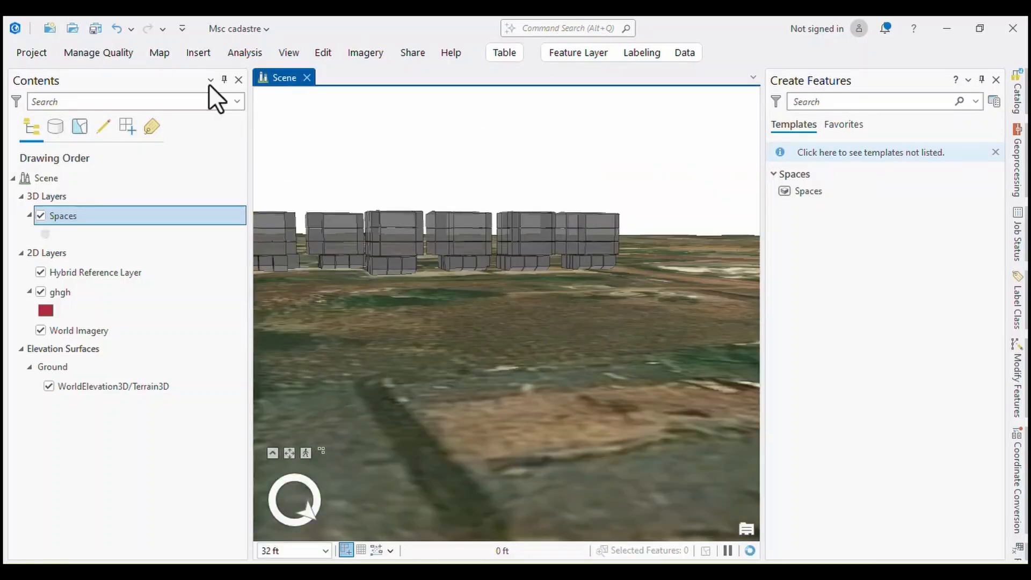
{"action": "left_click", "coordinate": [316, 52]}
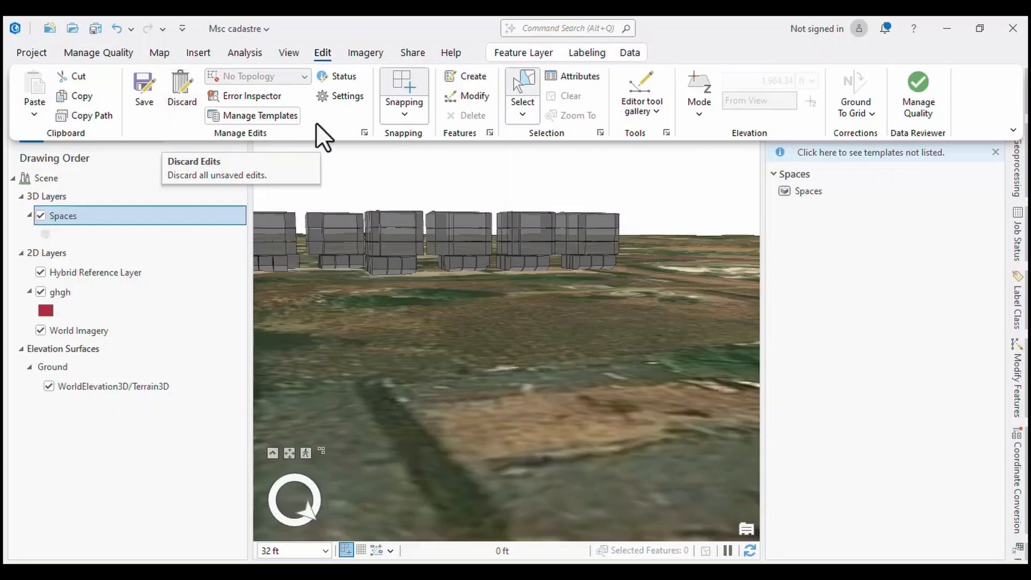
{"action": "left_click", "coordinate": [522, 114]}
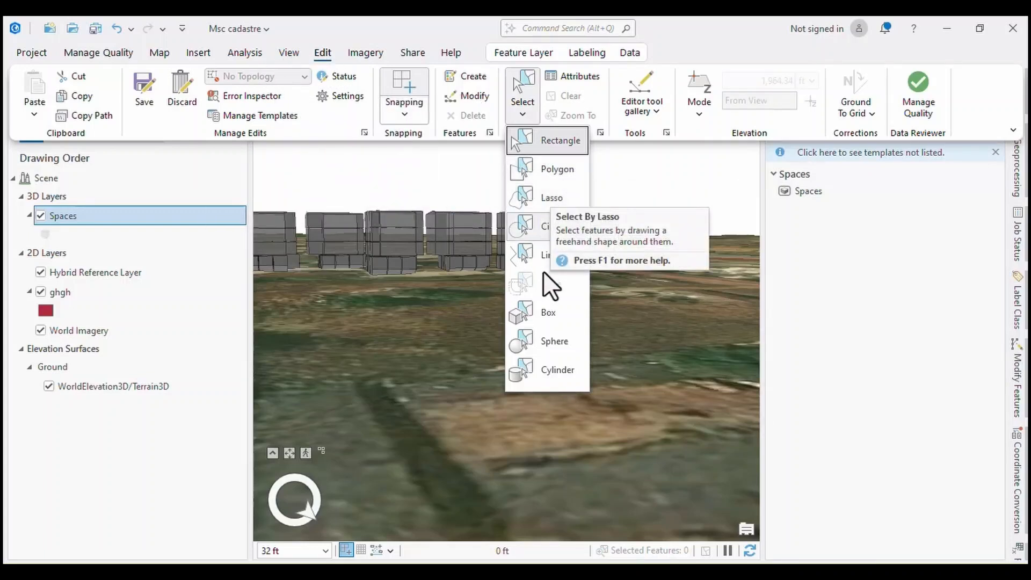
{"action": "left_click", "coordinate": [547, 201]}
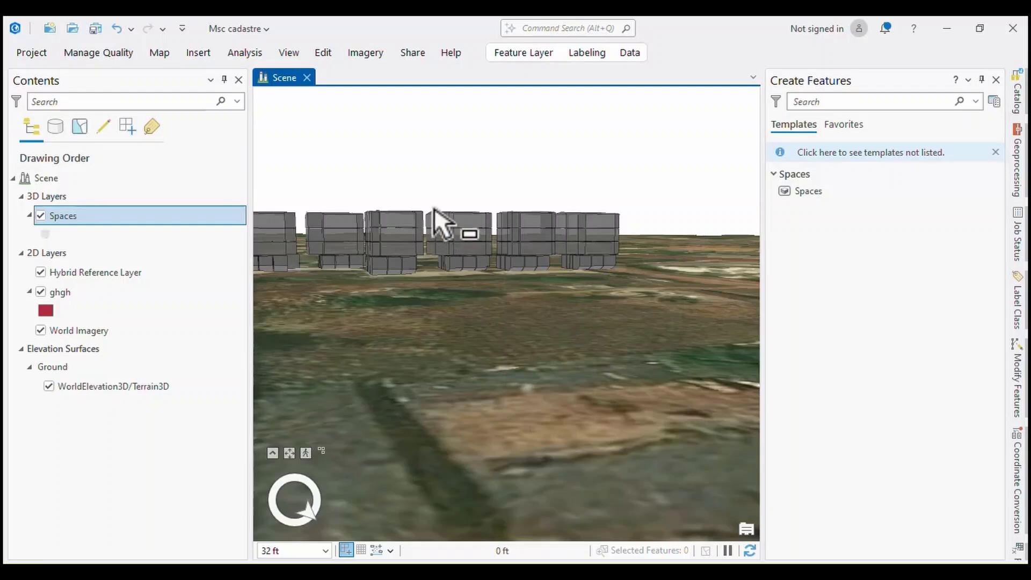
{"action": "mouse_move", "coordinate": [435, 207]}
{"action": "left_mouse_down"}
{"action": "mouse_move", "coordinate": [453, 269]}
{"action": "mouse_move", "coordinate": [477, 245]}
{"action": "left_mouse_up"}
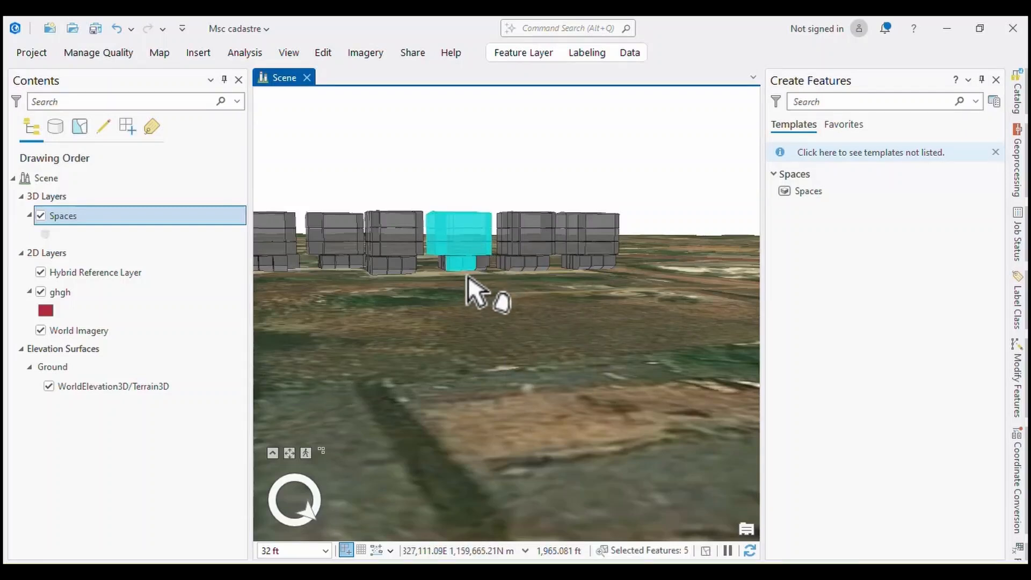
Redraw the freehand lasso across the row to select spaces in the third to sixth visible buildings.
{"action": "mouse_move", "coordinate": [664, 292]}
{"action": "left_mouse_down"}
{"action": "mouse_move", "coordinate": [393, 183]}
{"action": "mouse_move", "coordinate": [363, 283]}
{"action": "mouse_move", "coordinate": [621, 292]}
{"action": "mouse_move", "coordinate": [625, 220]}
{"action": "mouse_move", "coordinate": [488, 189]}
{"action": "mouse_move", "coordinate": [453, 287]}
{"action": "mouse_move", "coordinate": [458, 334]}
{"action": "mouse_move", "coordinate": [492, 333]}
{"action": "left_mouse_up"}
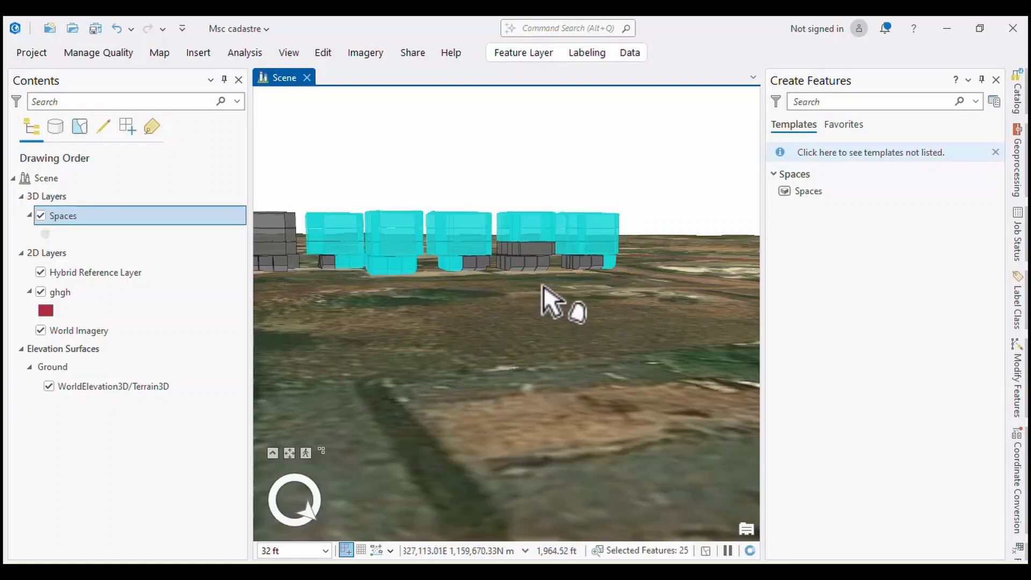
{"action": "mouse_move", "coordinate": [298, 178]}
{"action": "left_mouse_down"}
{"action": "mouse_move", "coordinate": [523, 256]}
{"action": "mouse_move", "coordinate": [672, 230]}
{"action": "left_mouse_up"}
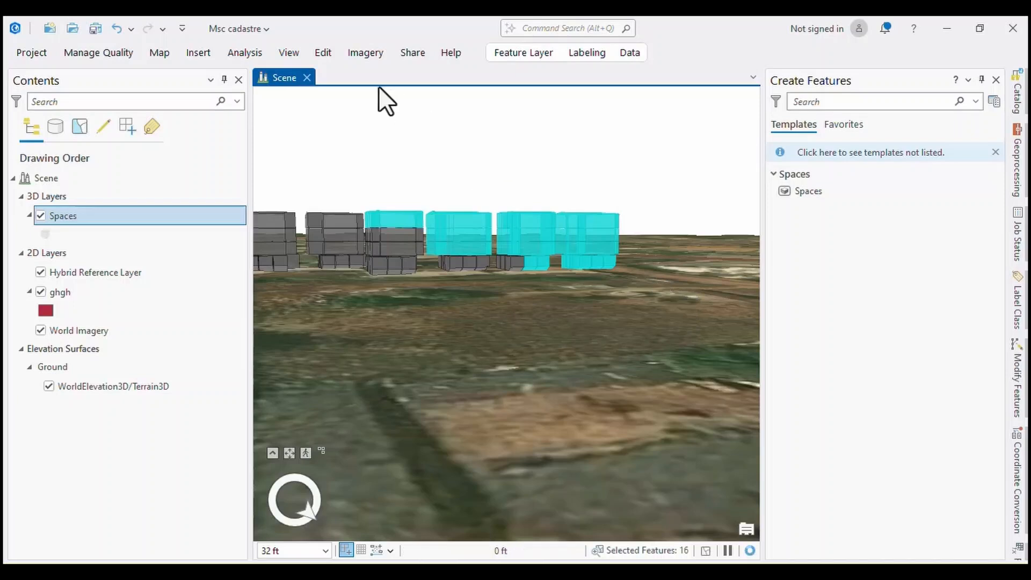
Review the available selection shapes, keep Lasso, and select spaces across the second to sixth visible buildings.
{"action": "left_click", "coordinate": [322, 52]}
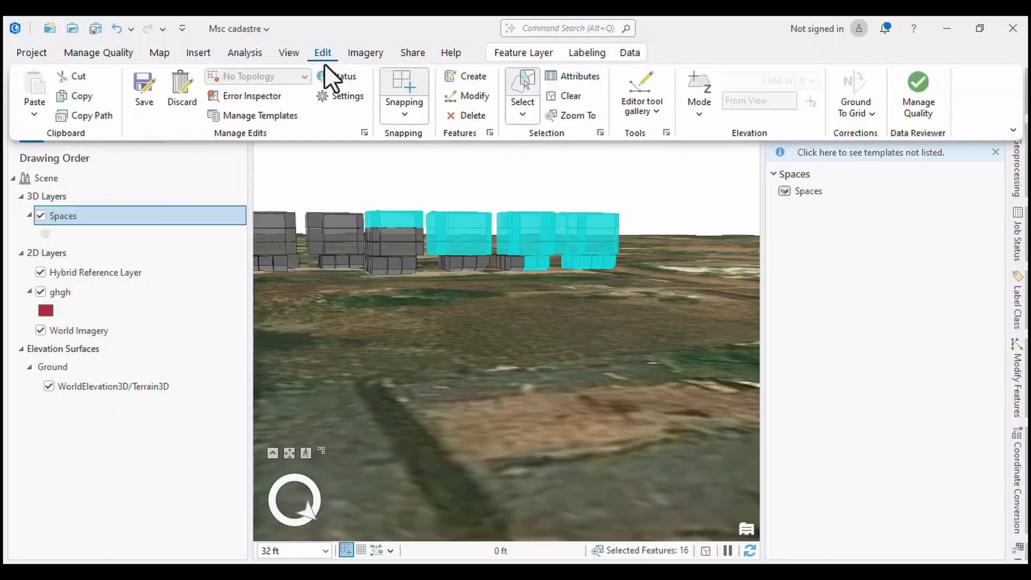
{"action": "left_click", "coordinate": [518, 115]}
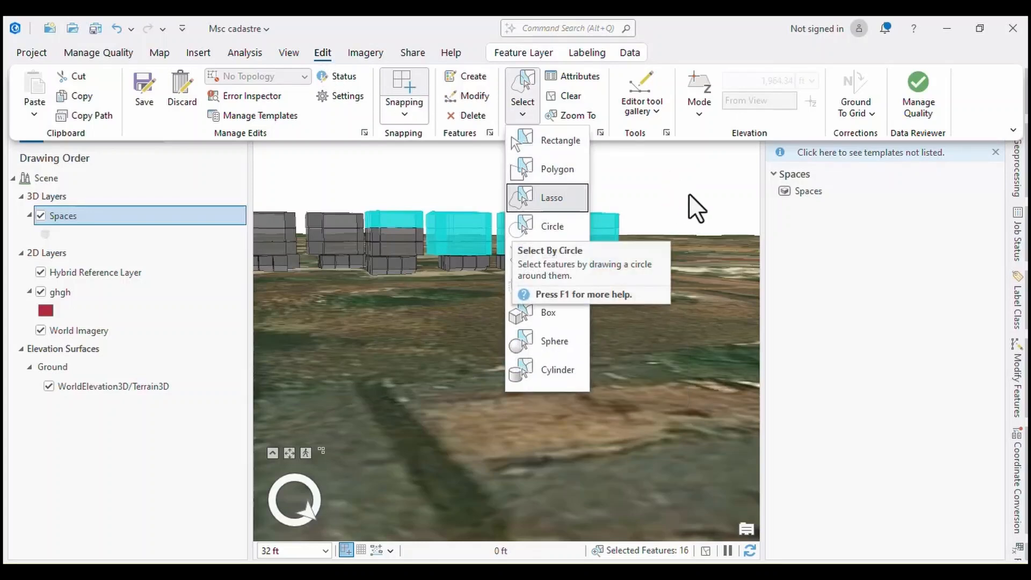
{"action": "left_click", "coordinate": [716, 273]}
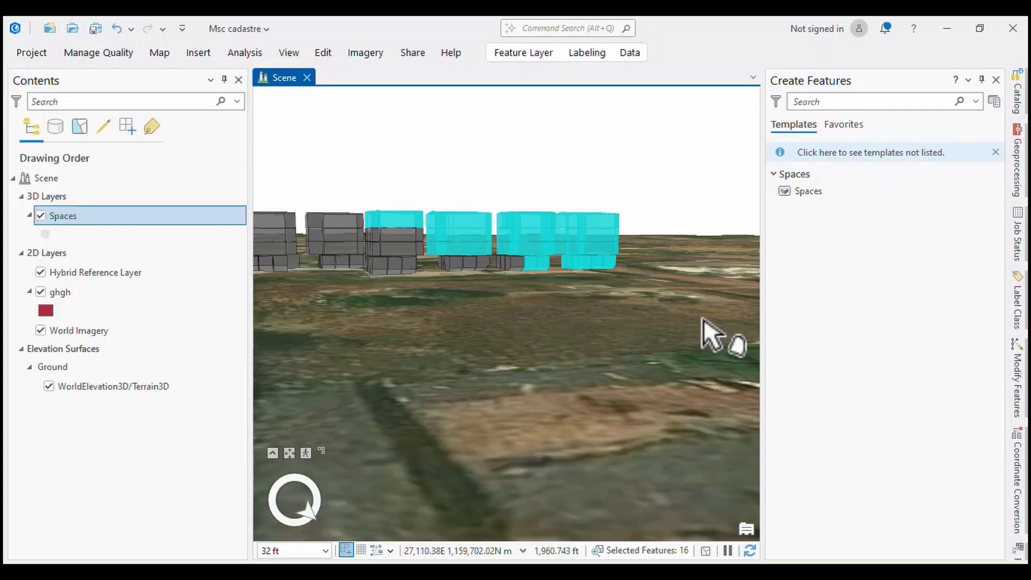
{"action": "mouse_move", "coordinate": [700, 318]}
{"action": "left_mouse_down"}
{"action": "mouse_move", "coordinate": [404, 228]}
{"action": "mouse_move", "coordinate": [301, 253]}
{"action": "mouse_move", "coordinate": [320, 299]}
{"action": "mouse_move", "coordinate": [413, 318]}
{"action": "mouse_move", "coordinate": [432, 356]}
{"action": "left_mouse_up"}
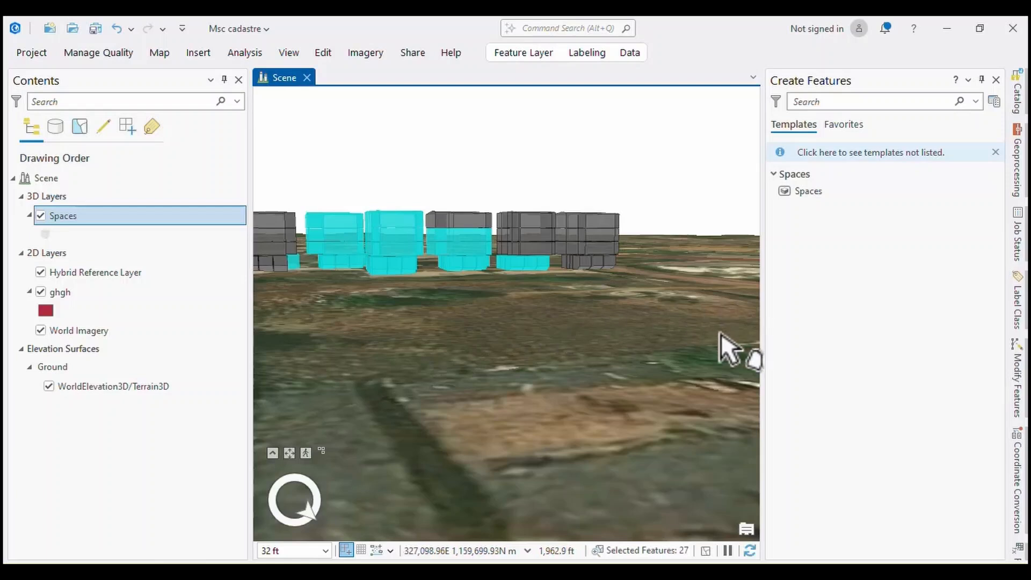
{"action": "mouse_move", "coordinate": [718, 331]}
{"action": "left_mouse_down"}
{"action": "mouse_move", "coordinate": [630, 215]}
{"action": "mouse_move", "coordinate": [414, 209]}
{"action": "mouse_move", "coordinate": [352, 236]}
{"action": "mouse_move", "coordinate": [332, 279]}
{"action": "left_mouse_up"}
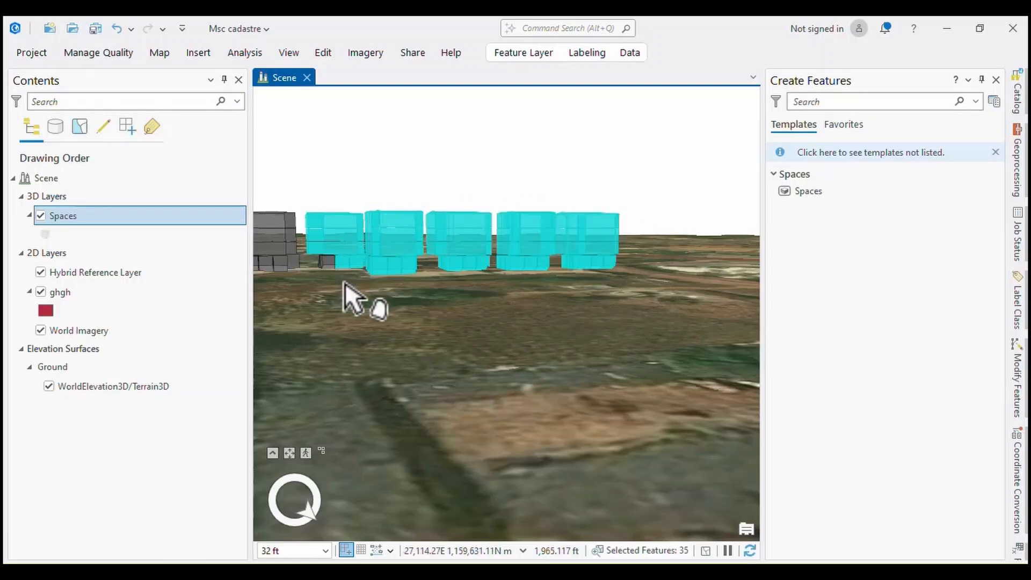